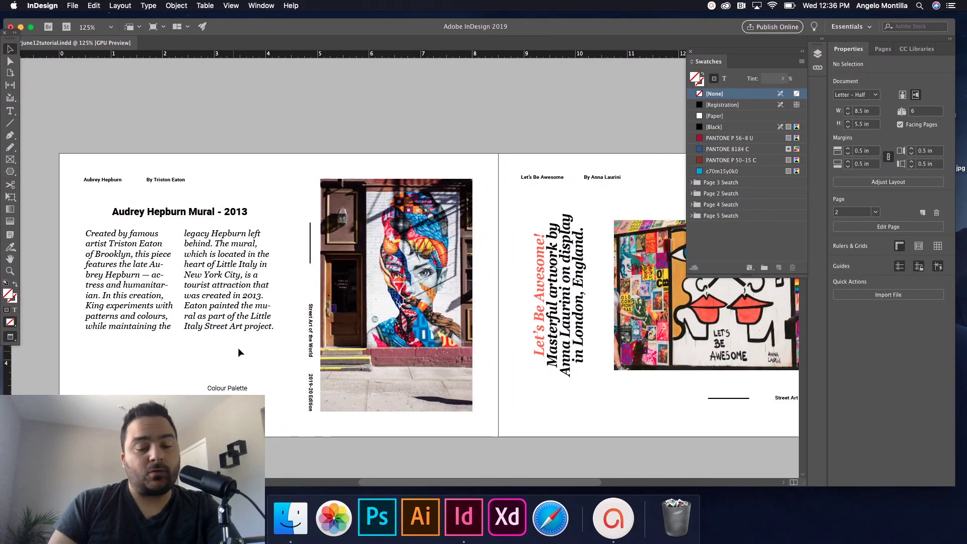
# - Delete both threaded body-text columns under the Audrey Hepburn heading, then switch to Normal view
pyautogui.hscroll(-3, 253, 345)
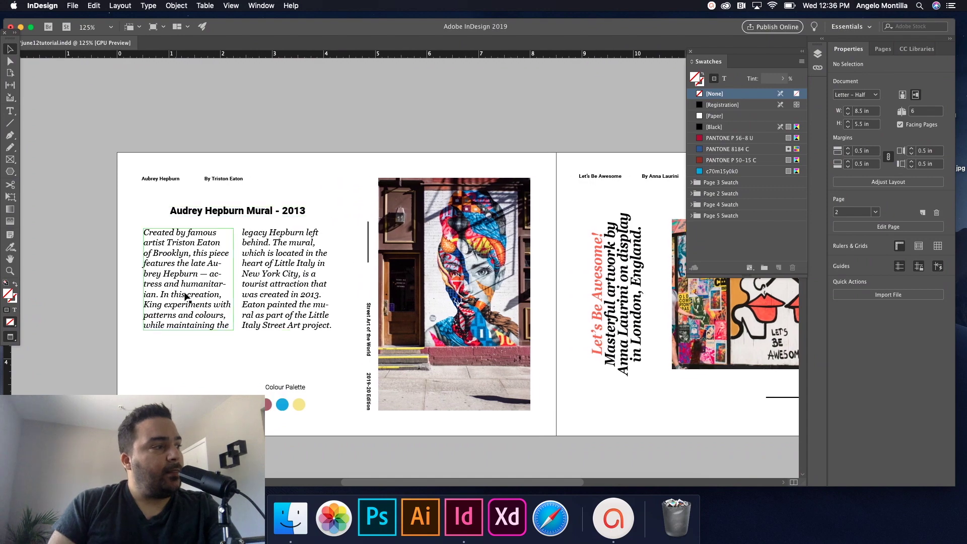
pyautogui.click(267, 294)
pyautogui.click(206, 285)
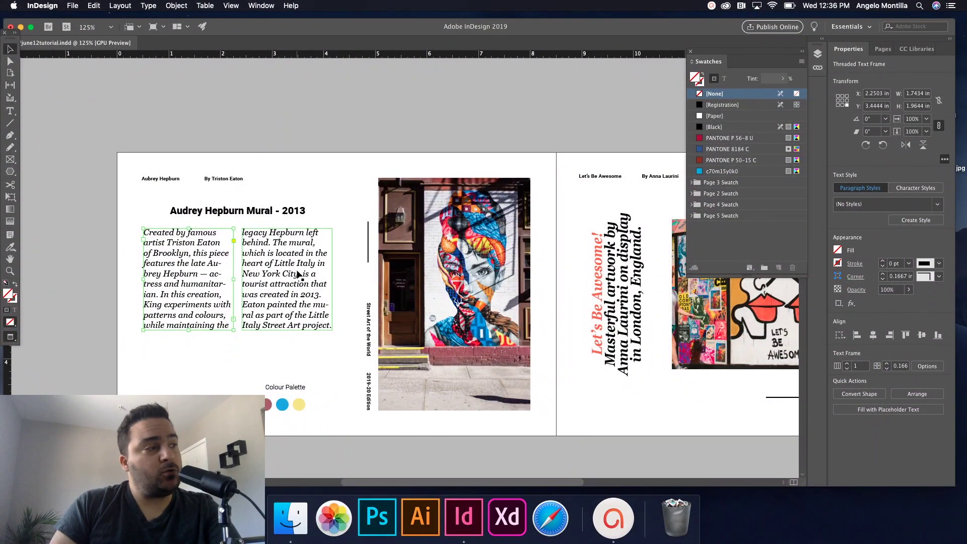
pyautogui.click(277, 271)
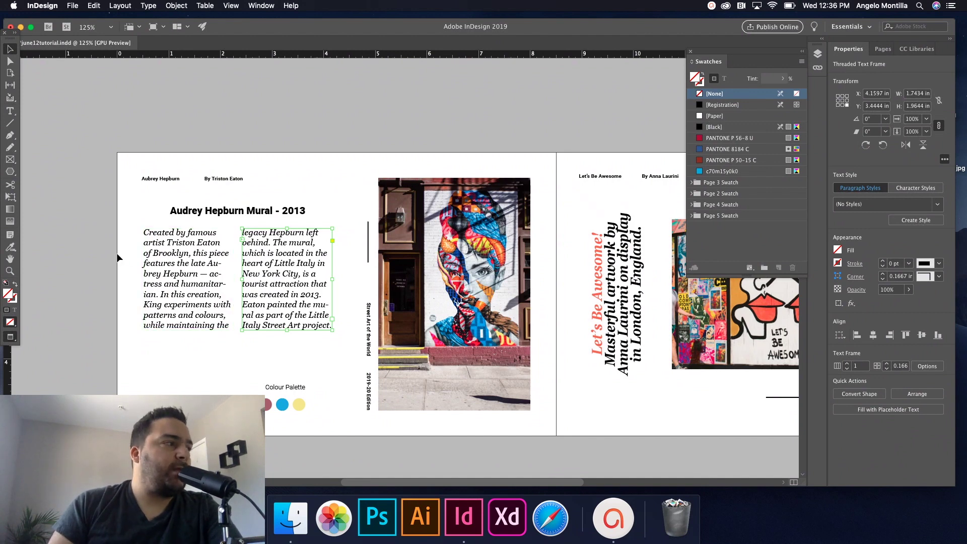
pyautogui.moveTo(117, 254); pyautogui.dragTo(343, 313)
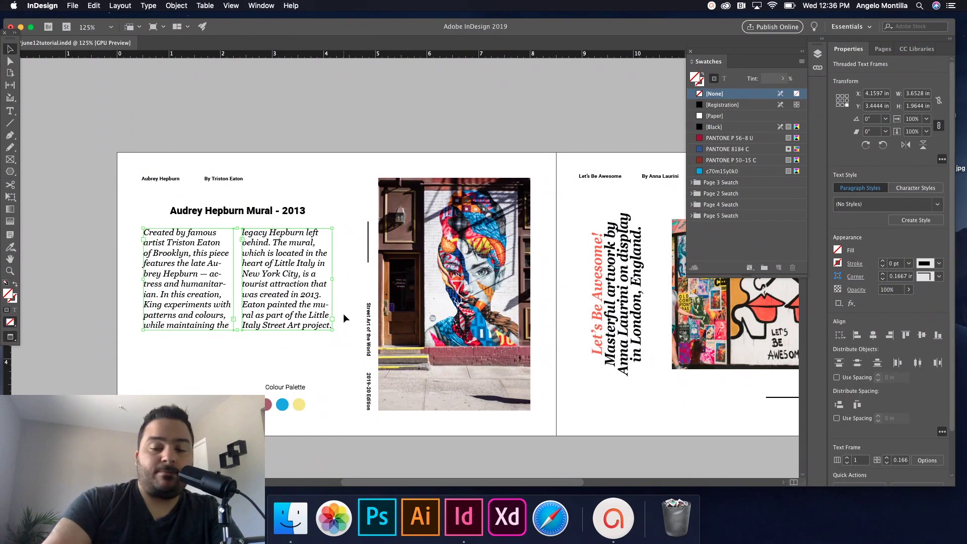
pyautogui.press('Delete')
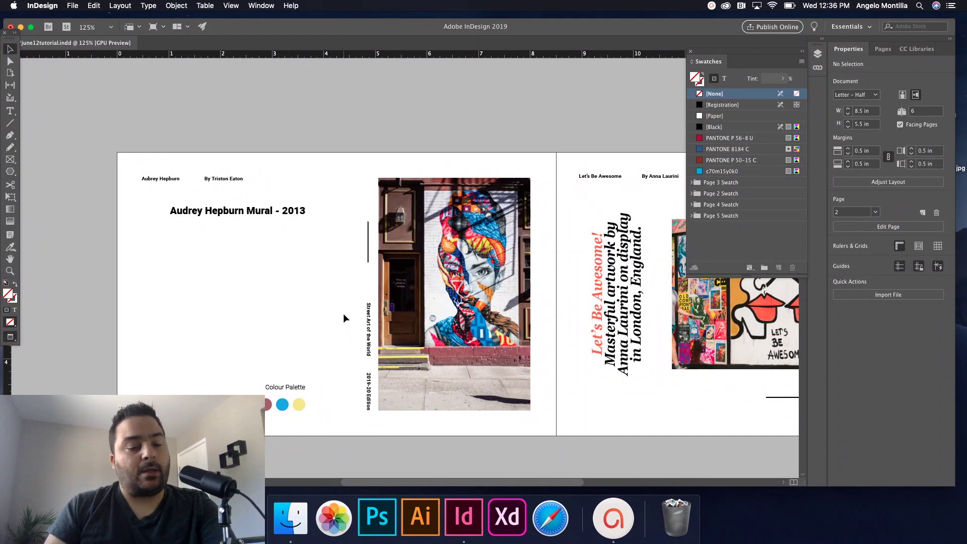
pyautogui.press('w')
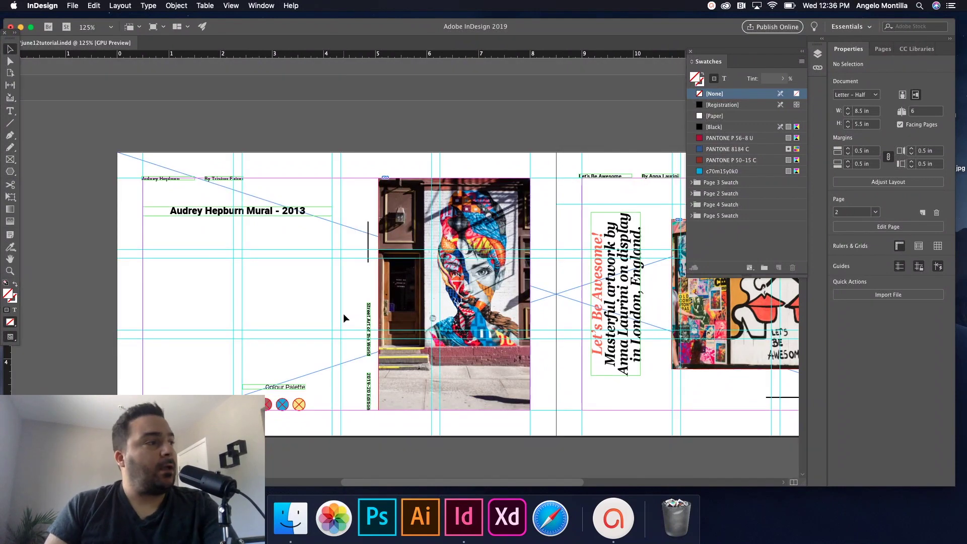
pyautogui.click(72, 5)
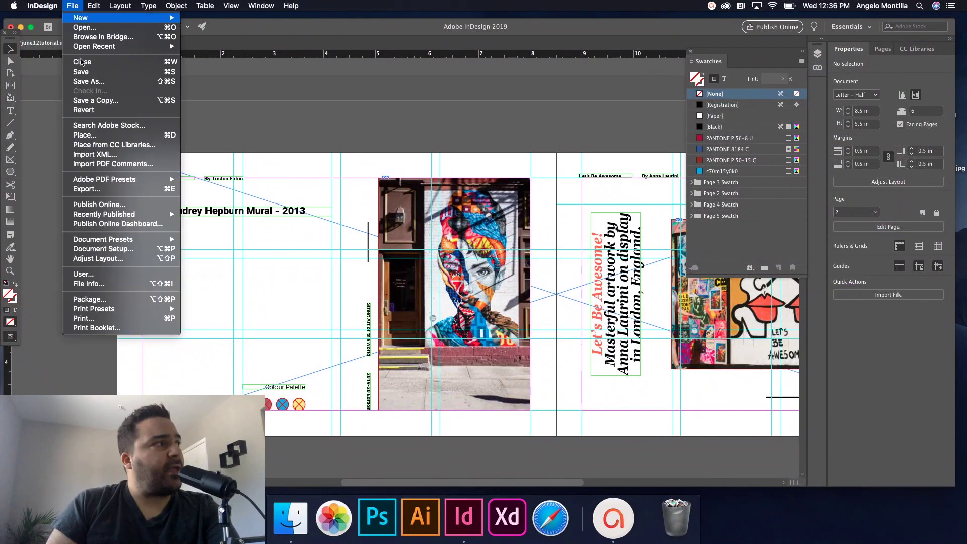
pyautogui.click(102, 249)
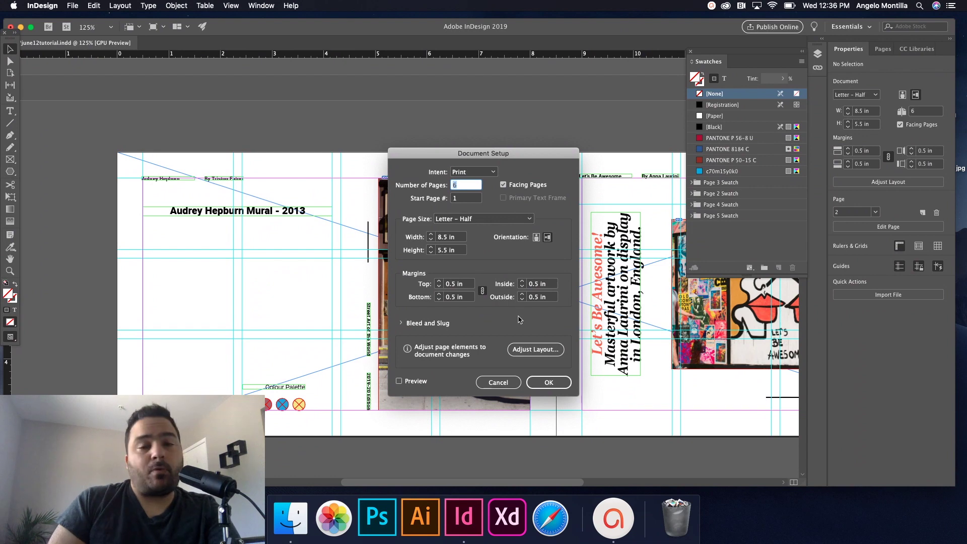
pyautogui.click(552, 383)
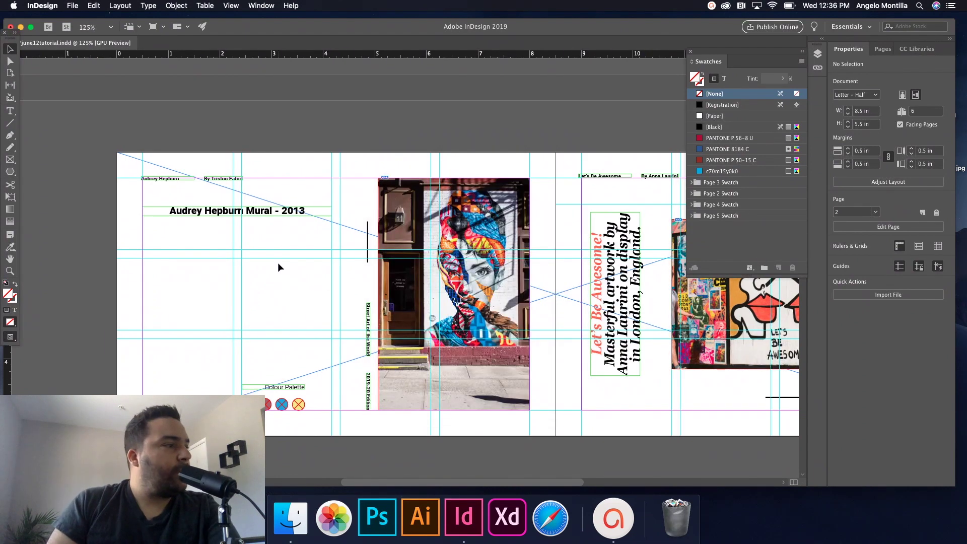
# - Draw an empty text frame below the Audrey Hepburn heading and set it to 2 columns
pyautogui.click(9, 116)
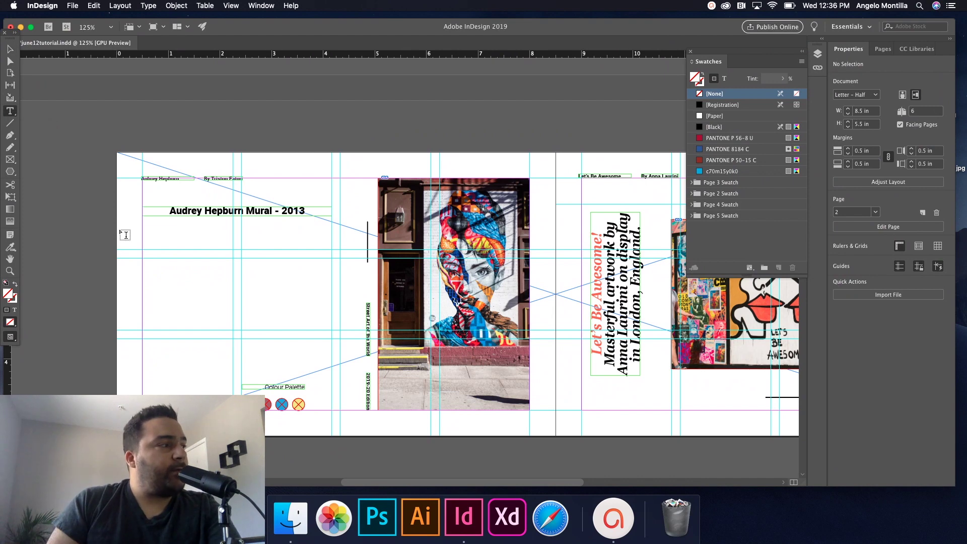
pyautogui.moveTo(142, 224); pyautogui.dragTo(334, 329)
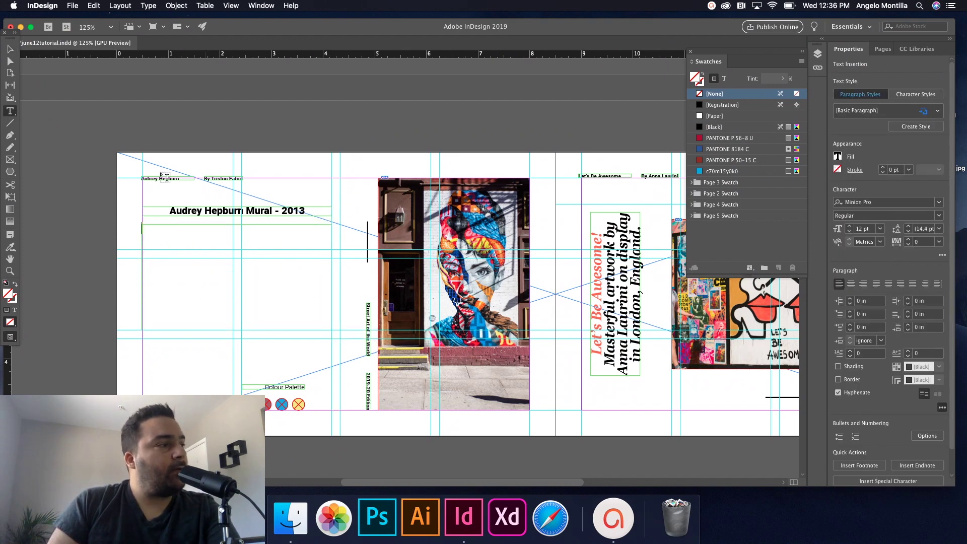
pyautogui.click(10, 50)
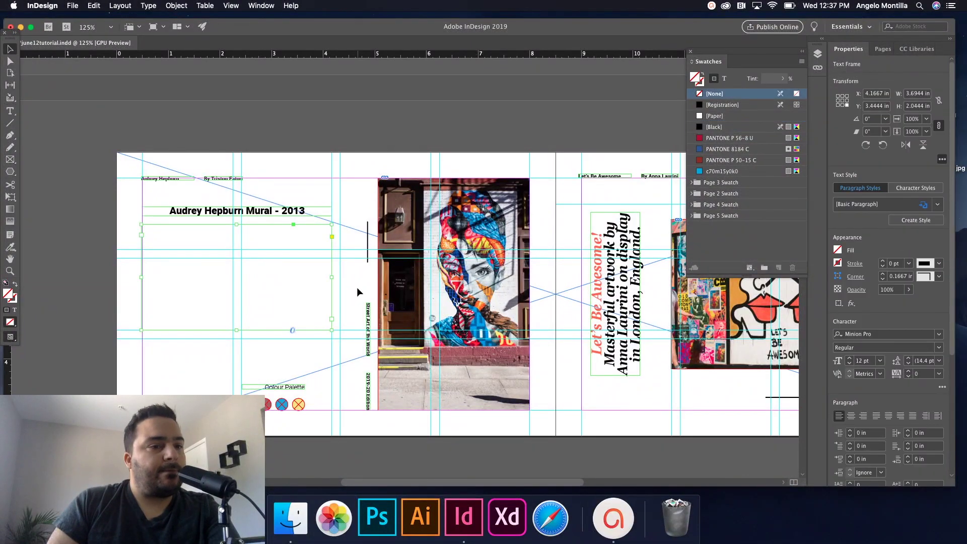
pyautogui.scroll(-5, 872, 318)
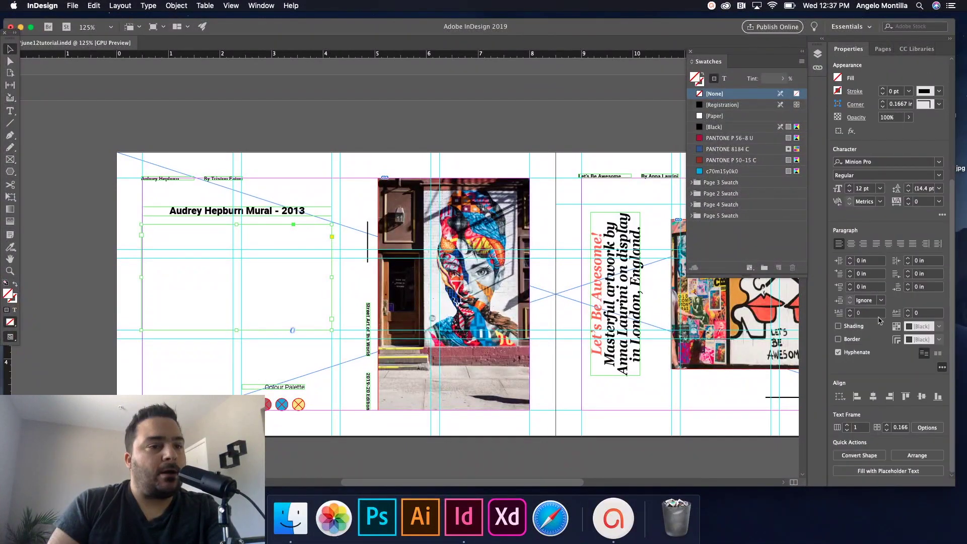
pyautogui.click(848, 426)
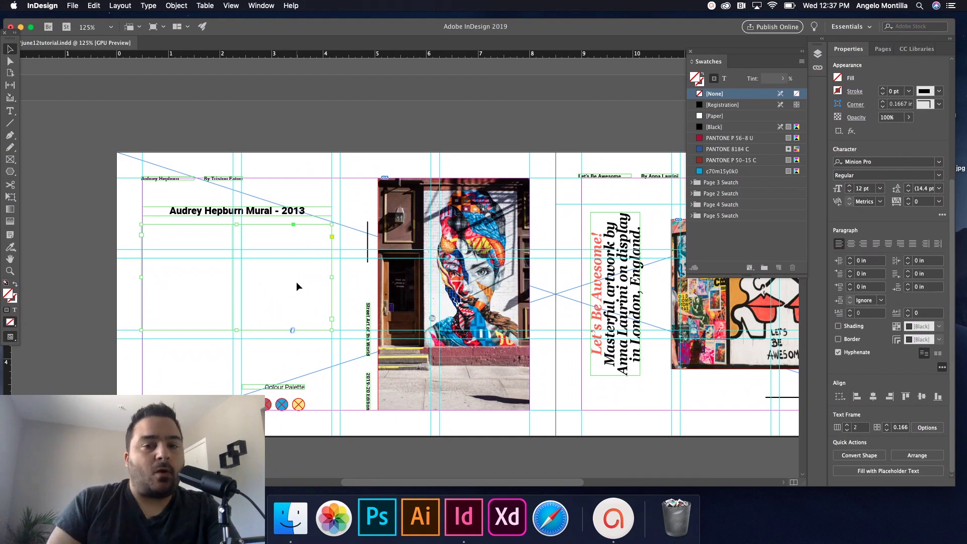
# - Start dragging a new text frame across the area below the Audrey Hepburn heading
pyautogui.press('super+shift+a')
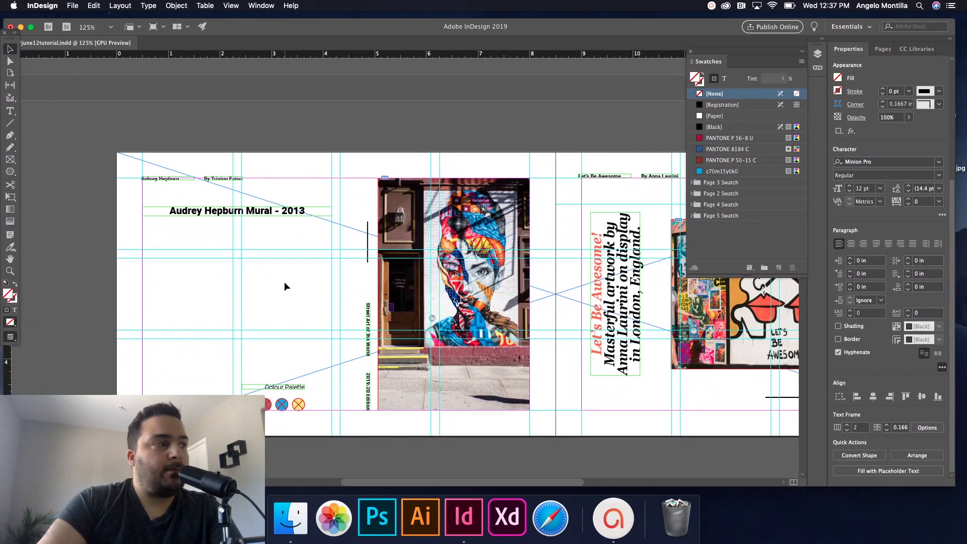
pyautogui.scroll(1, 281, 283)
pyautogui.scroll(1, 271, 292)
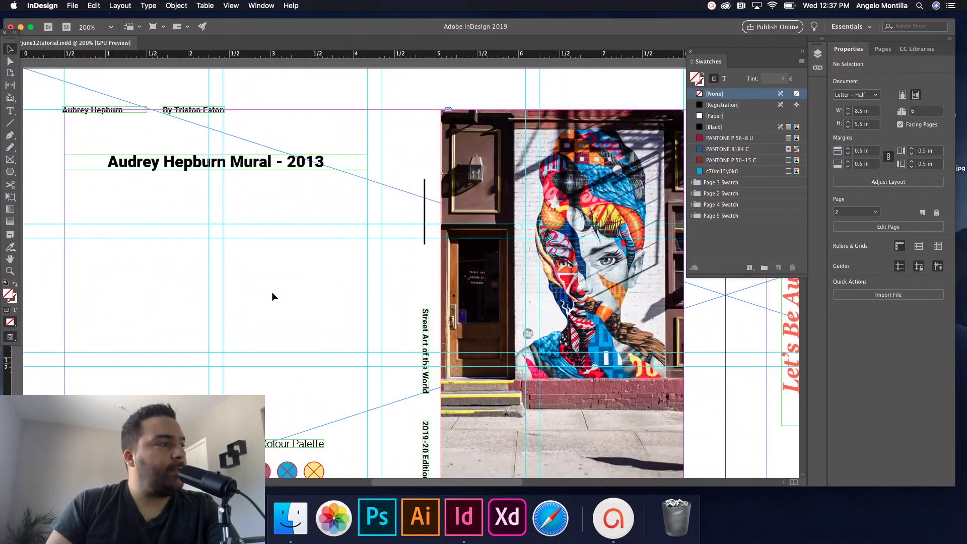
pyautogui.hscroll(-1, 277, 291)
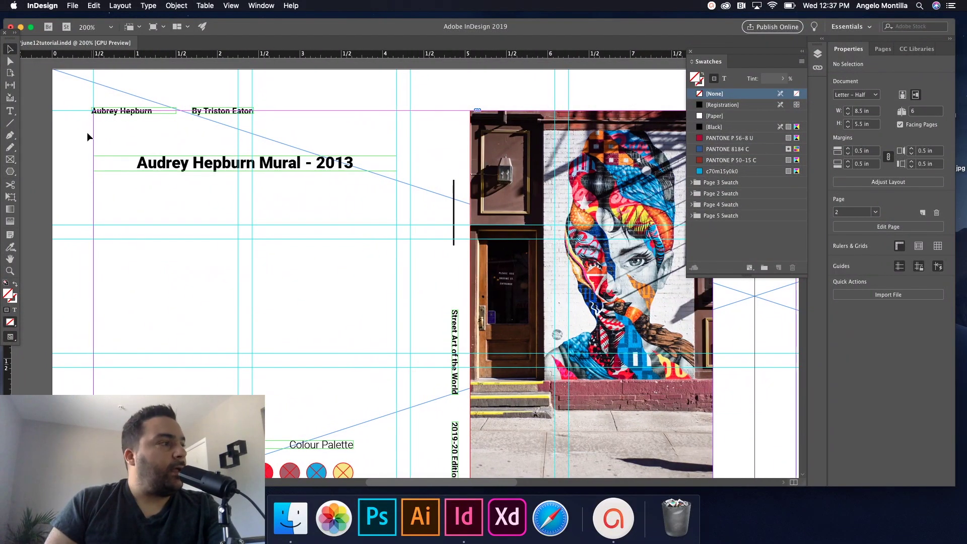
pyautogui.click(9, 111)
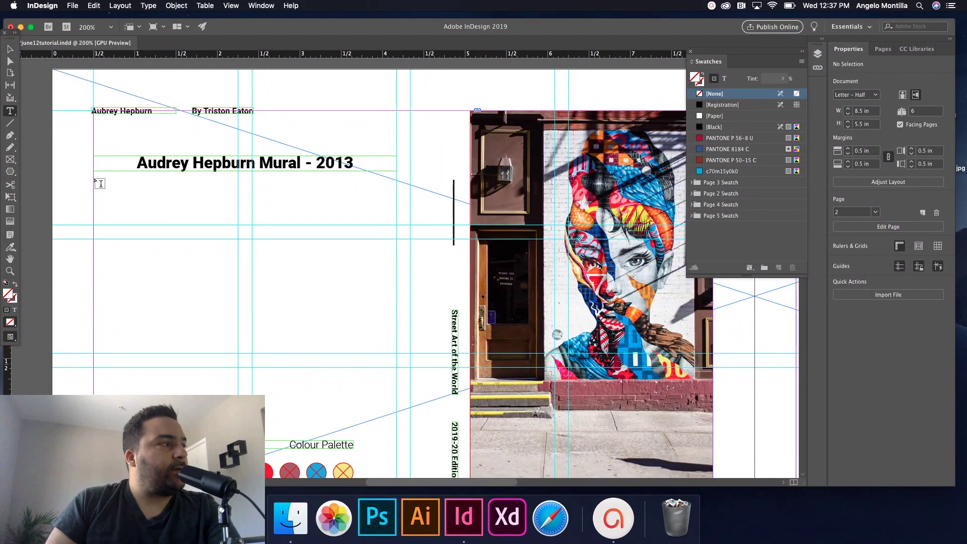
pyautogui.moveTo(94, 180); pyautogui.dragTo(396, 352)
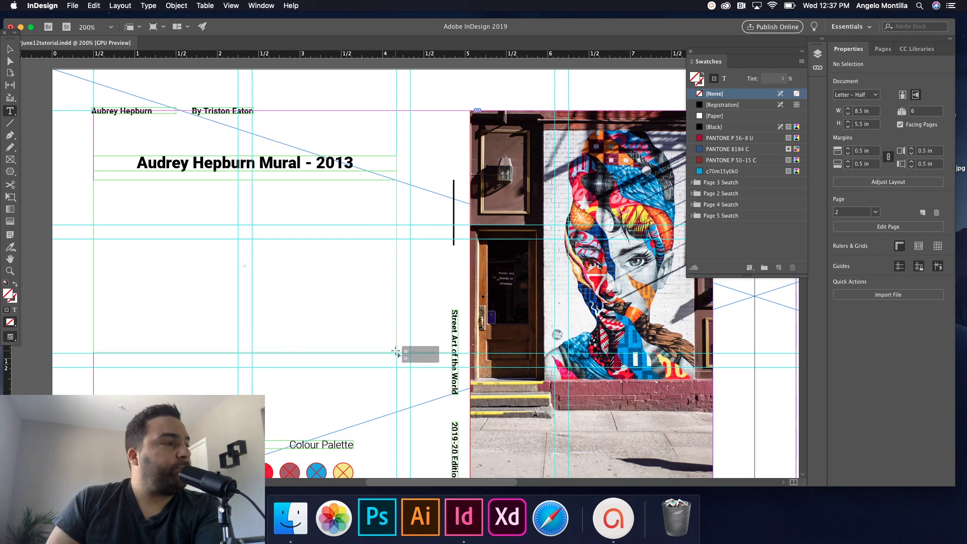
pyautogui.moveTo(396, 351); pyautogui.dragTo(397, 356)
# - Make the drawn frame two threaded side-by-side frames, then select the first frame
pyautogui.press('Right')
pyautogui.press('Right')
pyautogui.press('Right')
pyautogui.press('Left')
pyautogui.press('Left')
pyautogui.press('Right')
pyautogui.press('Right')
pyautogui.press('Left')
pyautogui.press('Left')
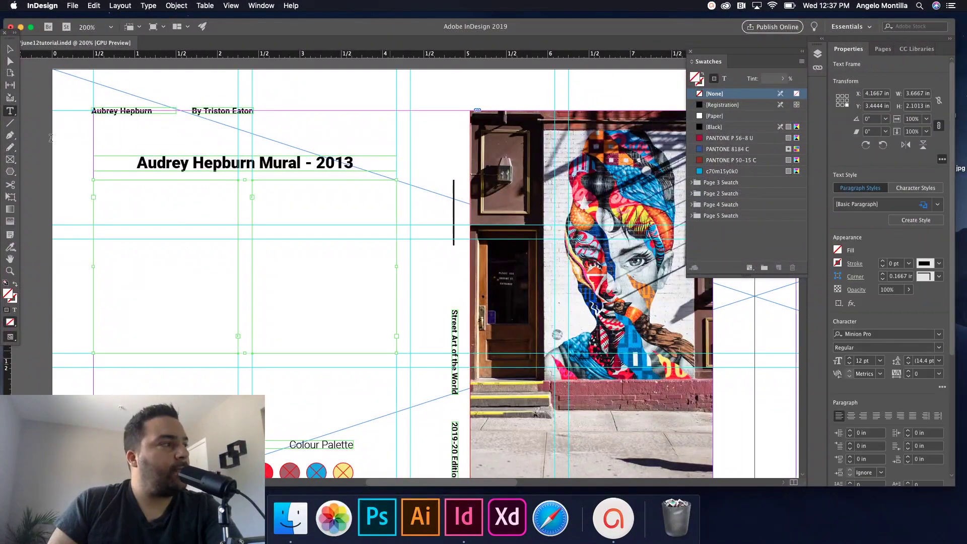
pyautogui.click(9, 51)
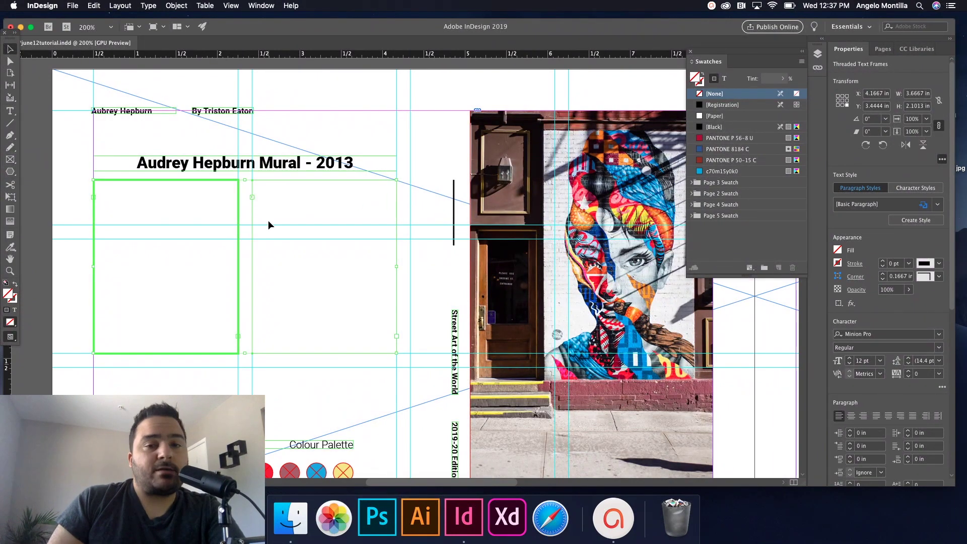
pyautogui.click(406, 214)
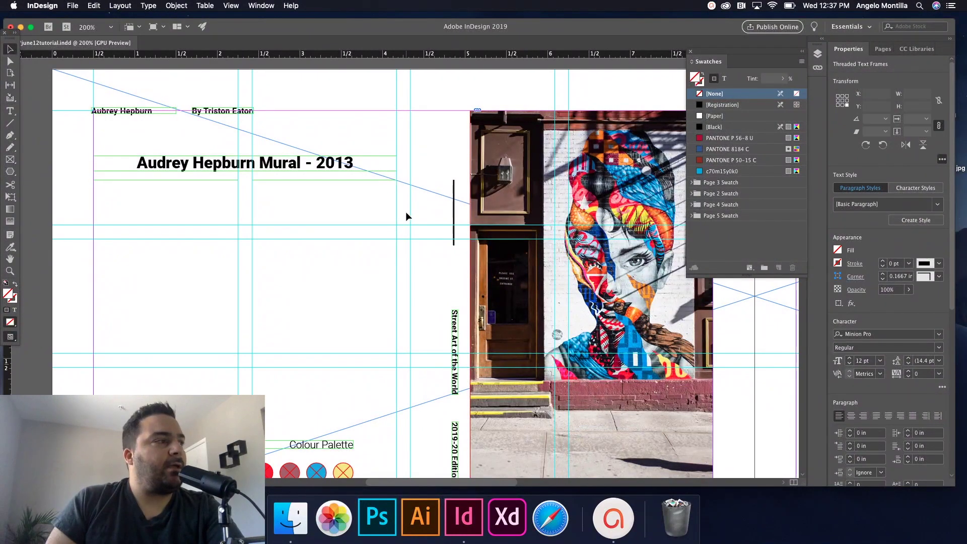
pyautogui.click(145, 210)
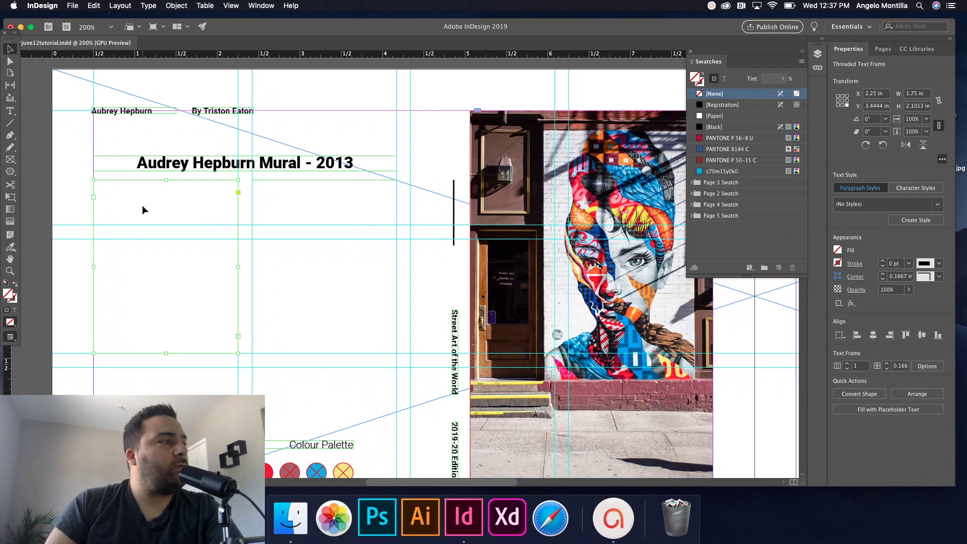
pyautogui.click(72, 5)
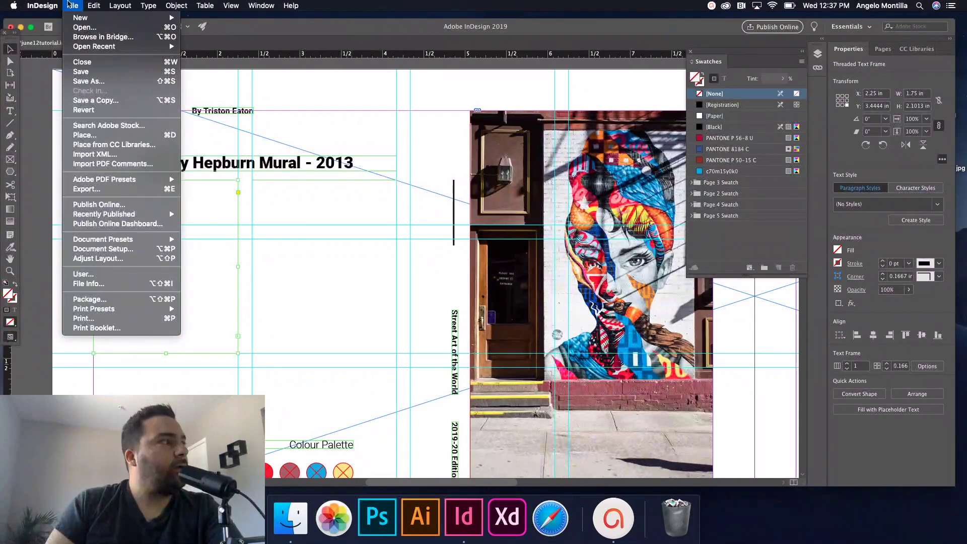
# - Place the Page 2 Copy document into the empty threaded frame under Audrey Hepburn
pyautogui.click(83, 134)
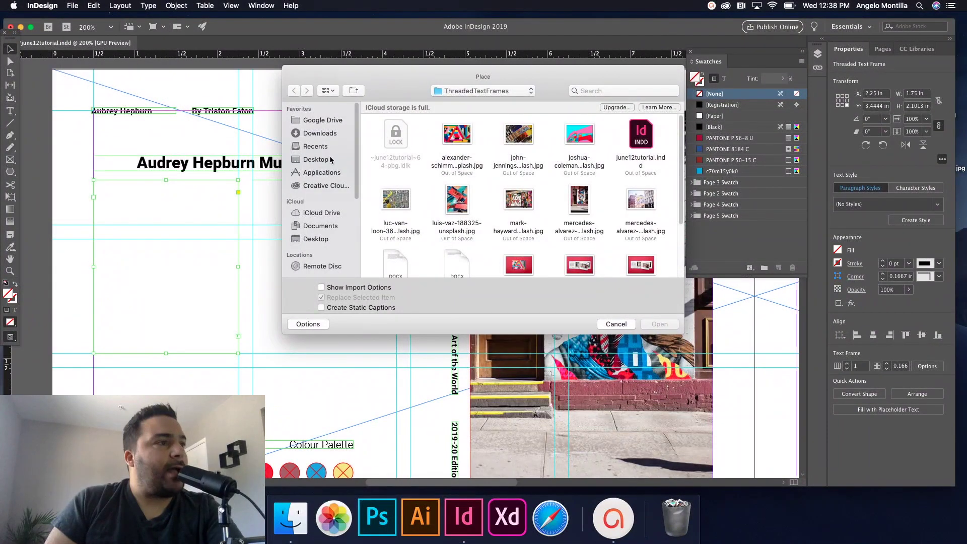
pyautogui.moveTo(681, 185); pyautogui.dragTo(678, 237)
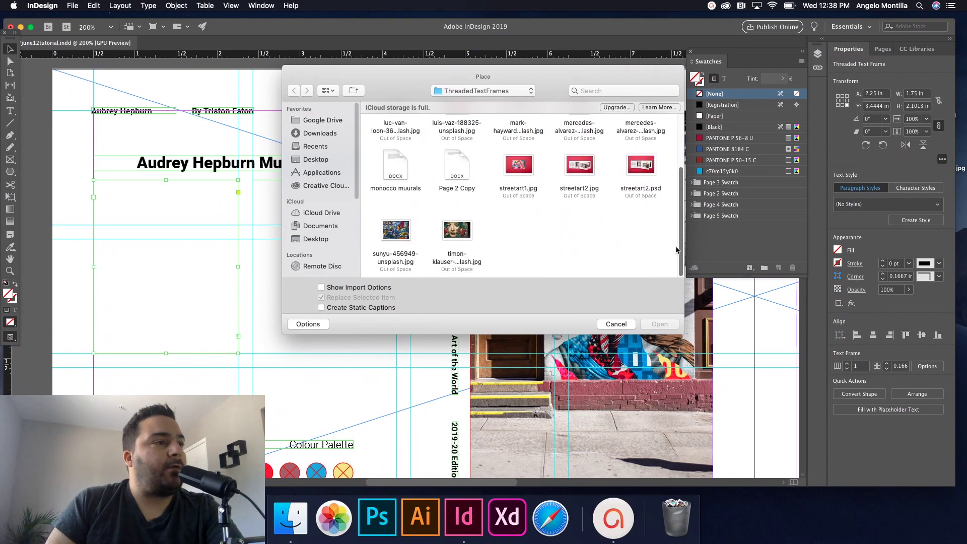
pyautogui.click(458, 171)
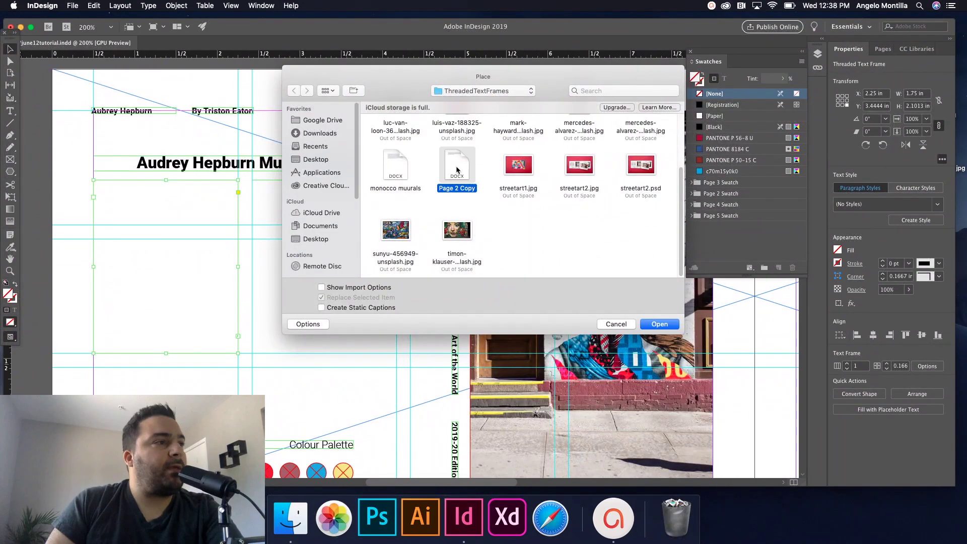
pyautogui.click(659, 325)
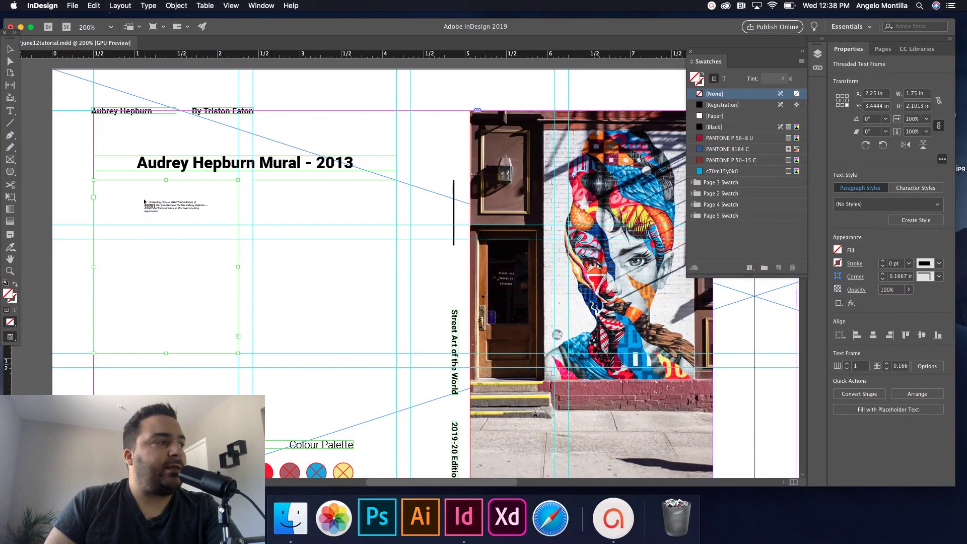
pyautogui.click(151, 215)
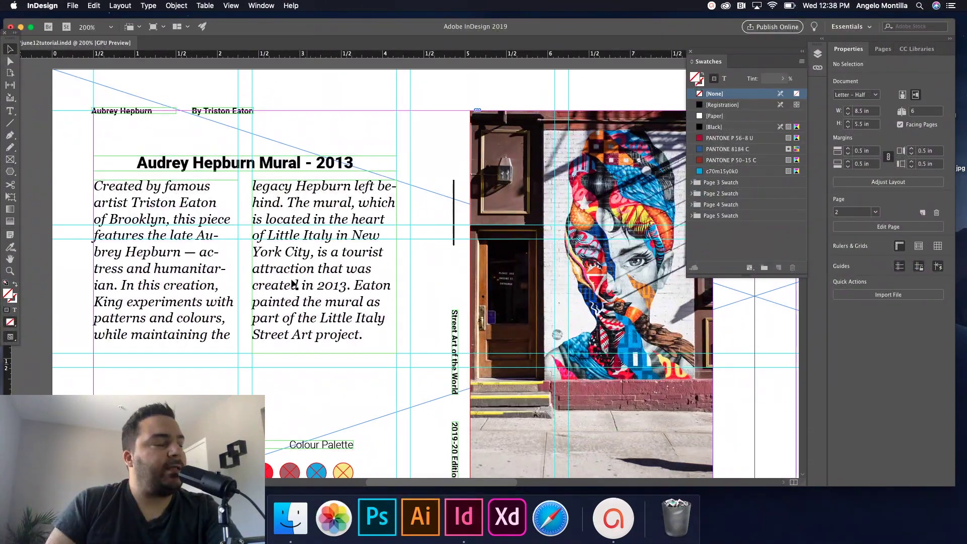
pyautogui.click(290, 340)
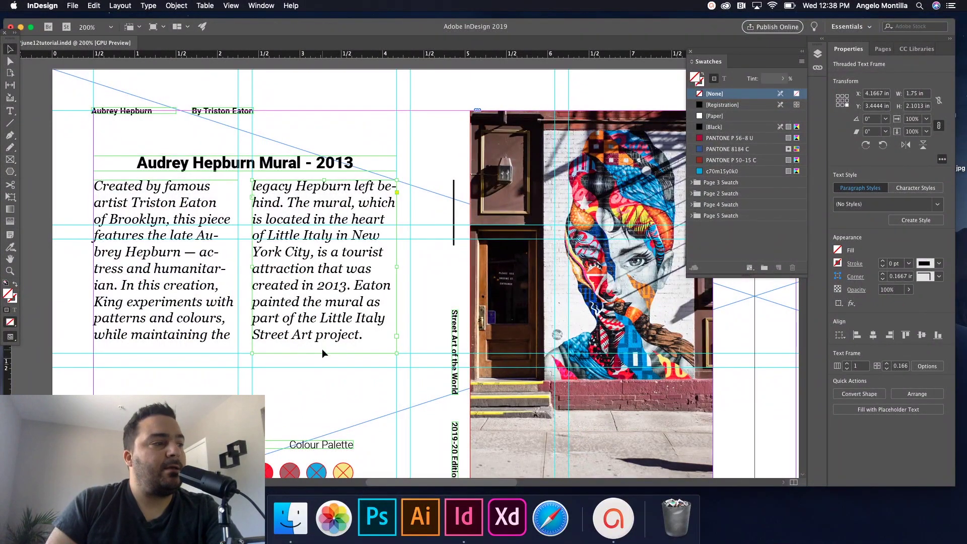
pyautogui.click(398, 303)
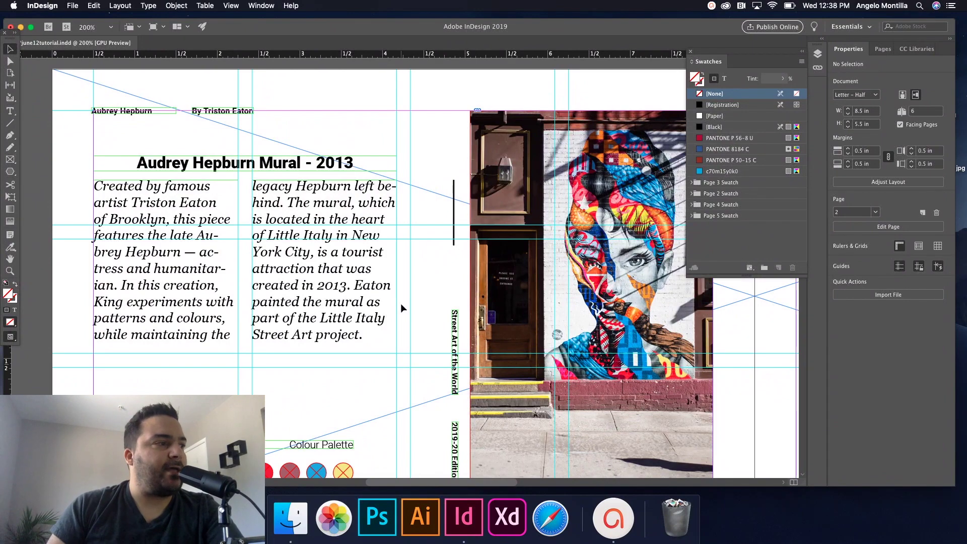
pyautogui.click(298, 290)
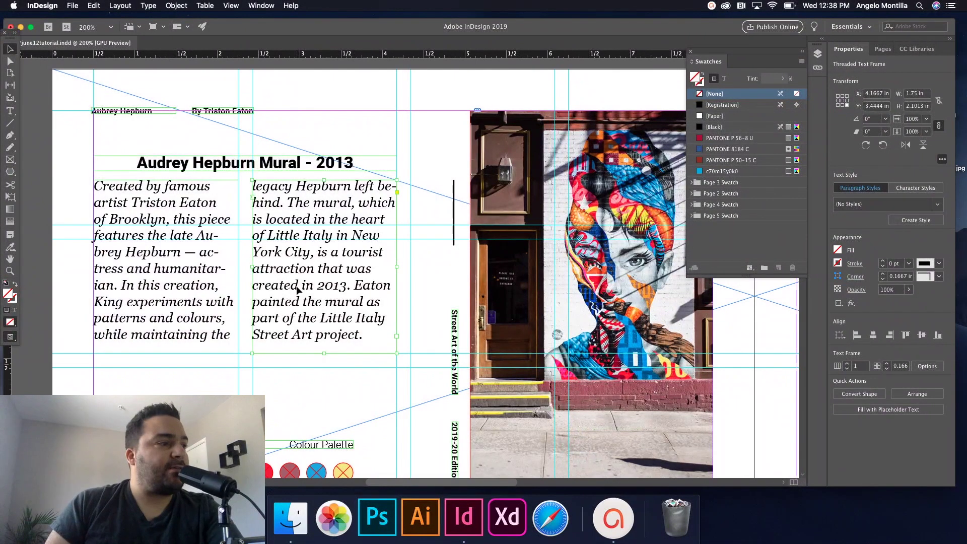
pyautogui.moveTo(319, 277)
pyautogui.mouseDown()
pyautogui.moveTo(323, 203)
pyautogui.moveTo(296, 224)
pyautogui.moveTo(295, 253)
pyautogui.moveTo(327, 270)
pyautogui.mouseUp()
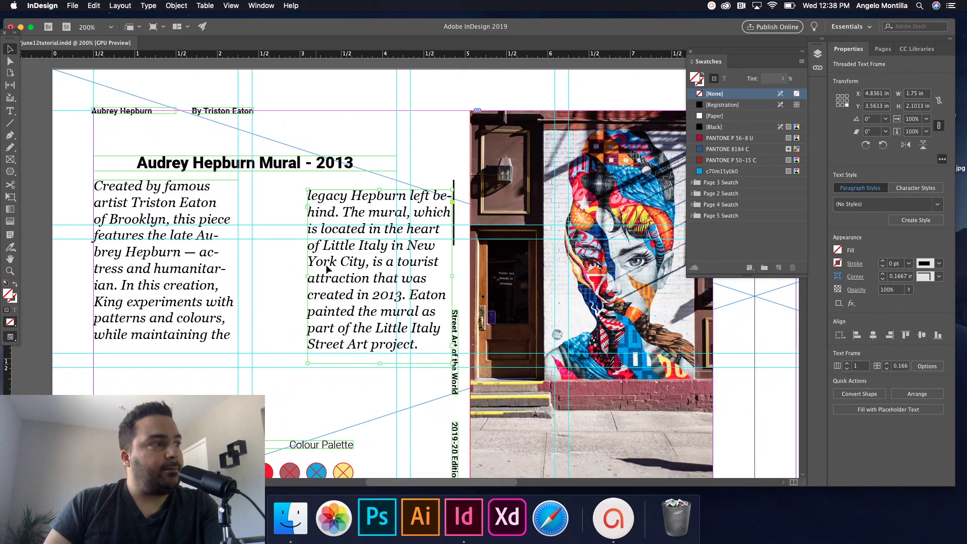
pyautogui.press('super+z')
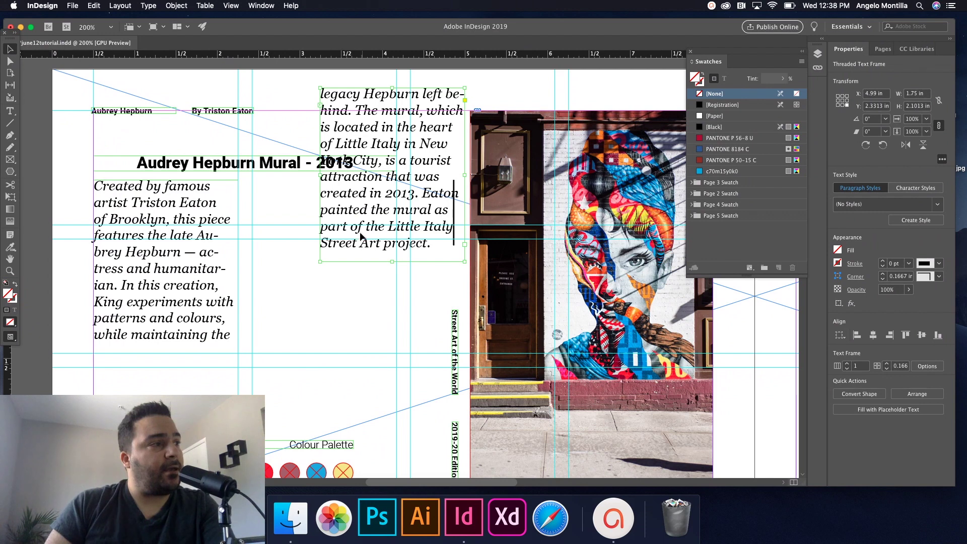
pyautogui.moveTo(282, 258); pyautogui.dragTo(292, 281)
pyautogui.click(410, 246)
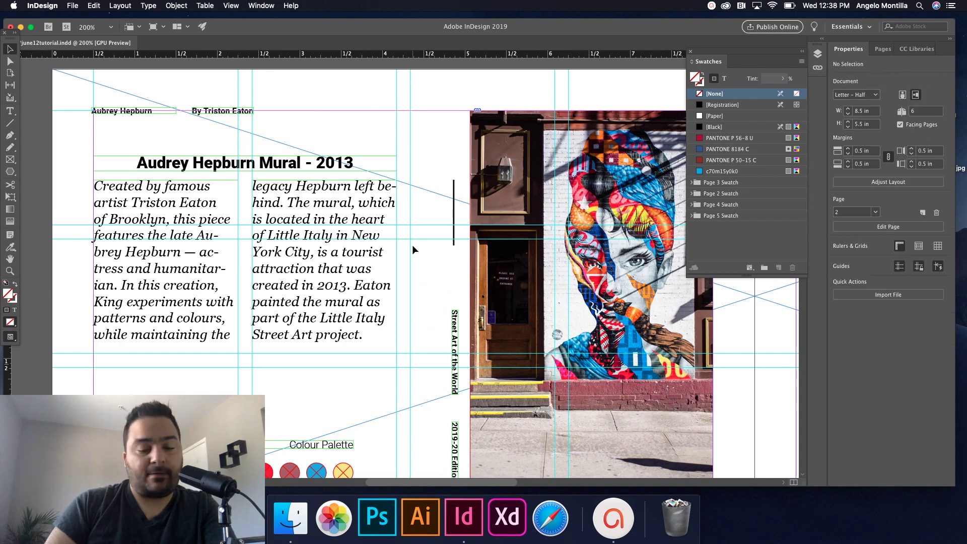
pyautogui.press('super+minus')
# - On the Morocco Murals page, marquee-select both body-text frames and delete them
pyautogui.scroll(-3, 436, 302)
pyautogui.scroll(-15, 451, 137)
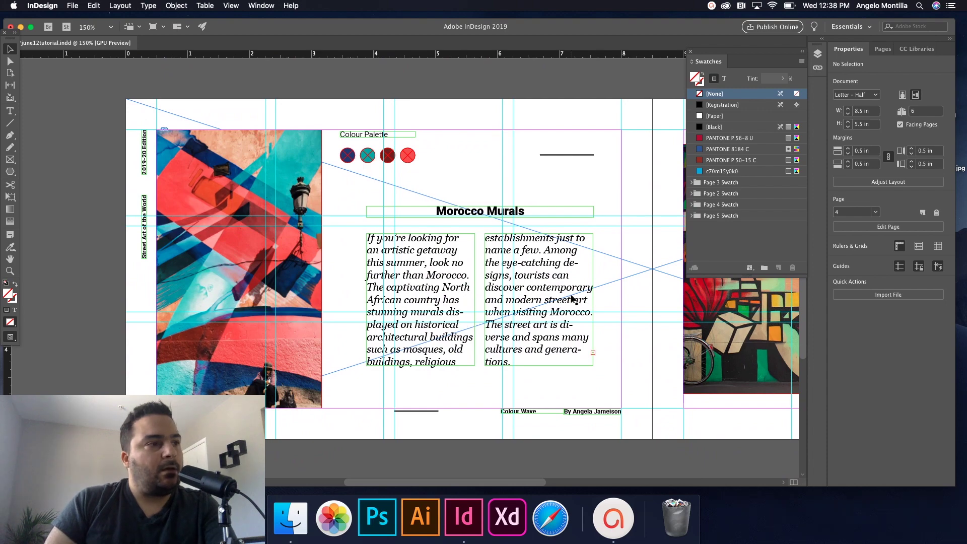
pyautogui.press('w')
pyautogui.press('w')
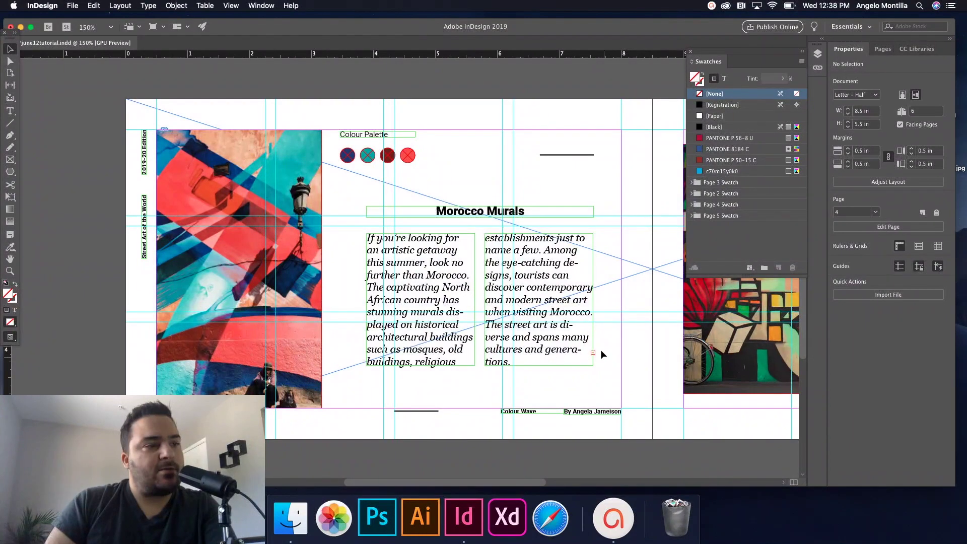
pyautogui.scroll(4, 594, 359)
pyautogui.scroll(3, 595, 365)
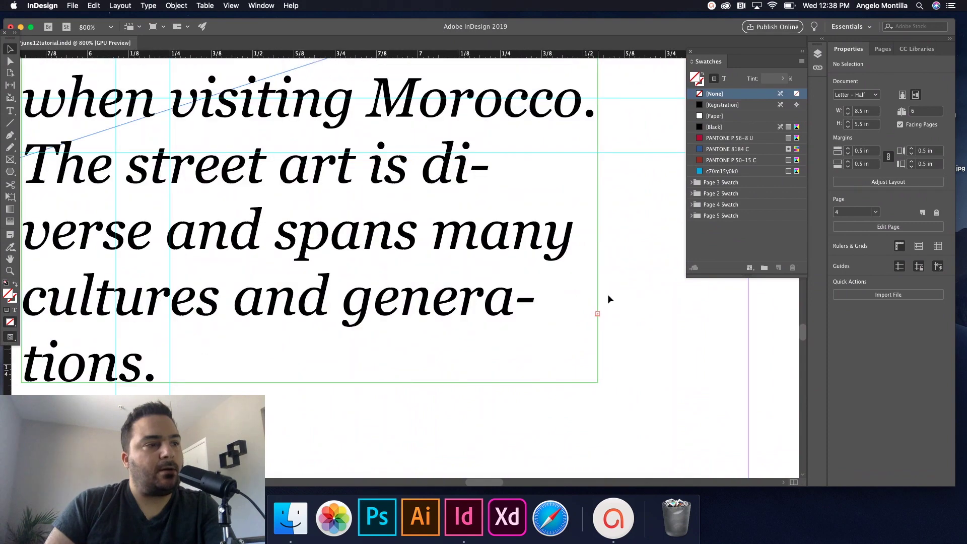
pyautogui.scroll(-3, 603, 320)
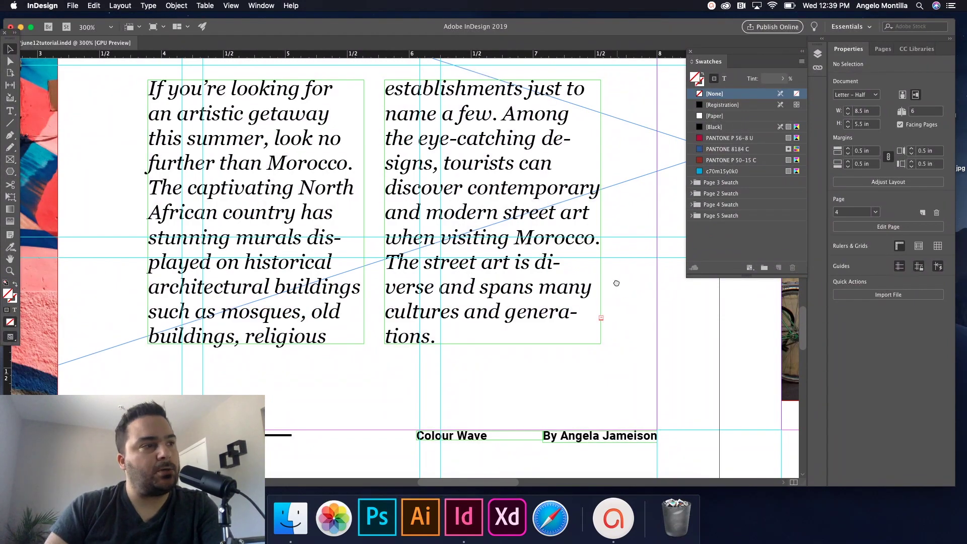
pyautogui.scroll(2, 616, 283)
pyautogui.moveTo(110, 191); pyautogui.dragTo(557, 266)
pyautogui.press('Delete')
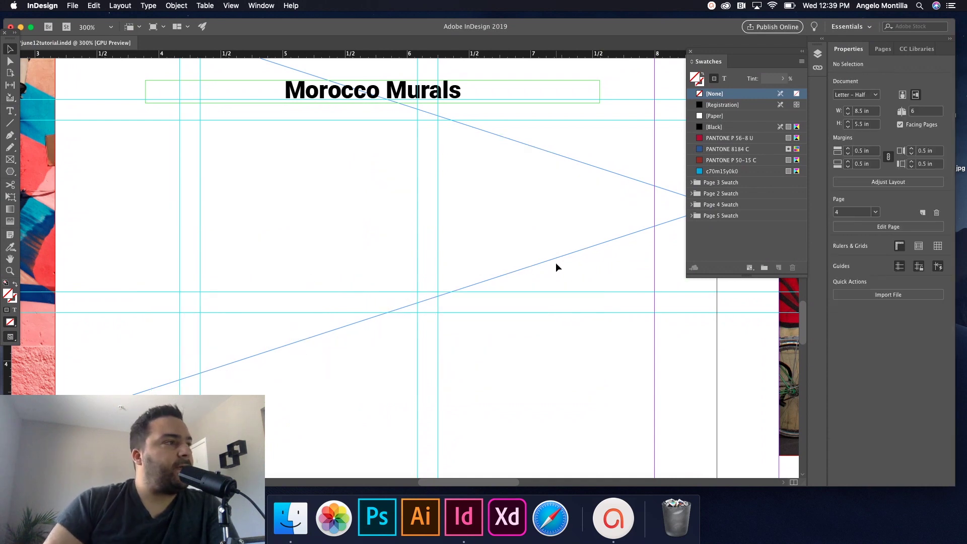
pyautogui.scroll(-2, 461, 195)
pyautogui.scroll(1, 461, 194)
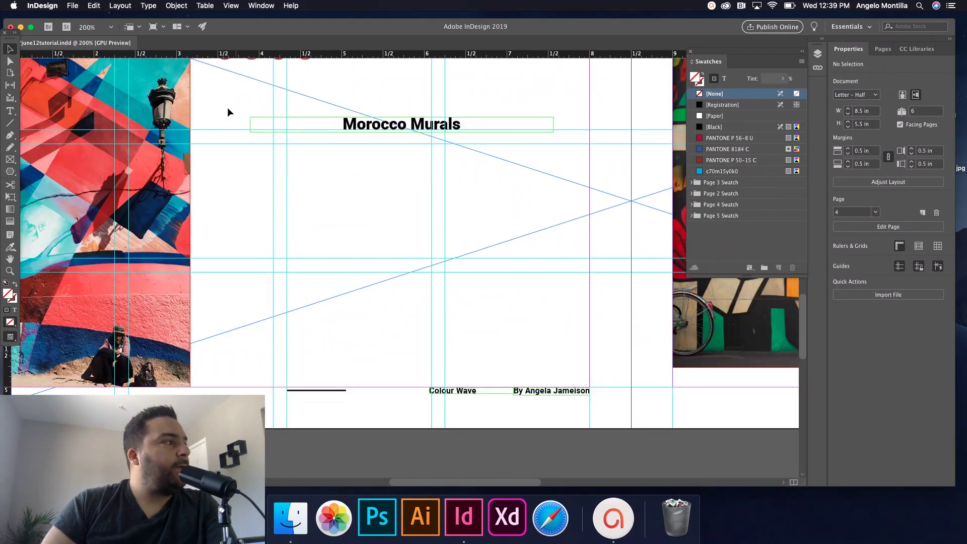
# - Draw a text frame under the Morocco Murals title split into two linked columns
pyautogui.click(13, 112)
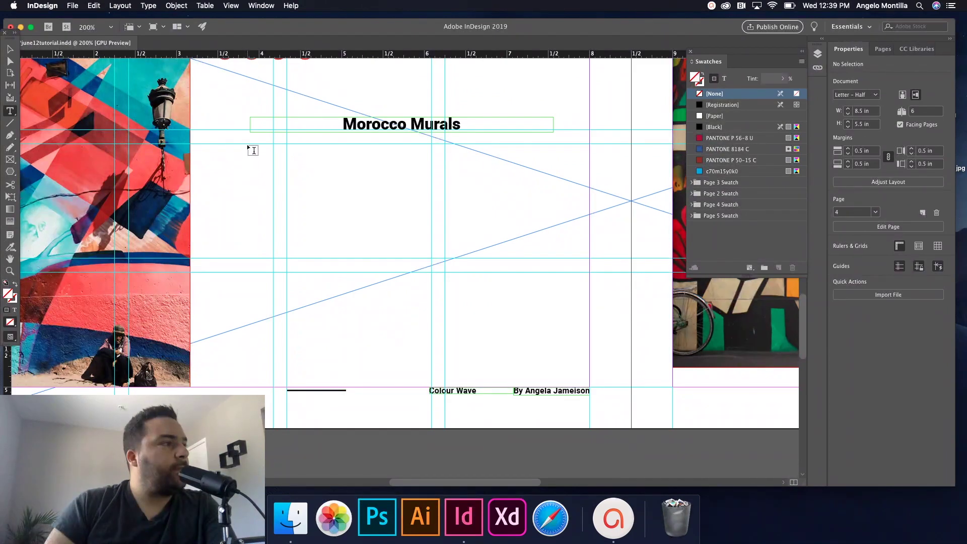
pyautogui.moveTo(250, 145); pyautogui.dragTo(552, 315)
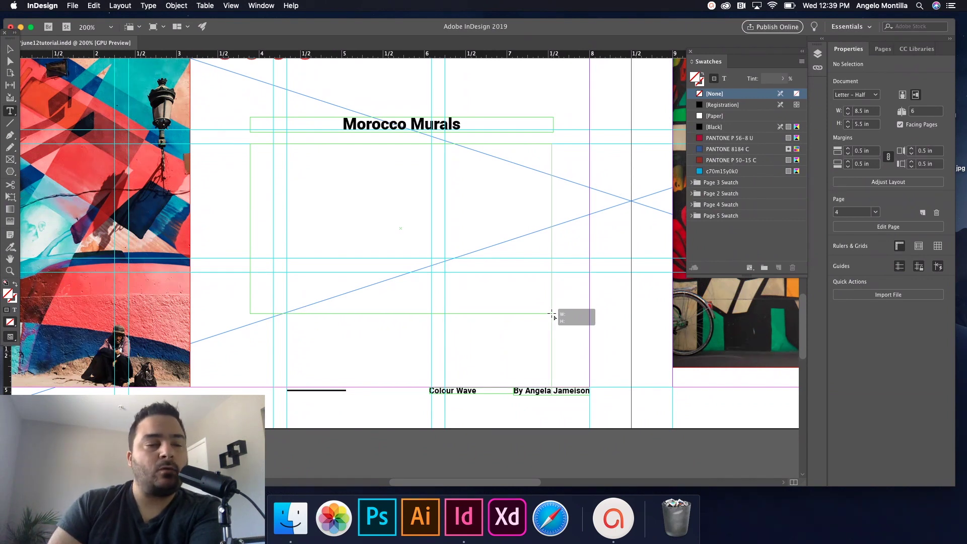
pyautogui.press('Right')
pyautogui.moveTo(553, 314); pyautogui.dragTo(553, 315)
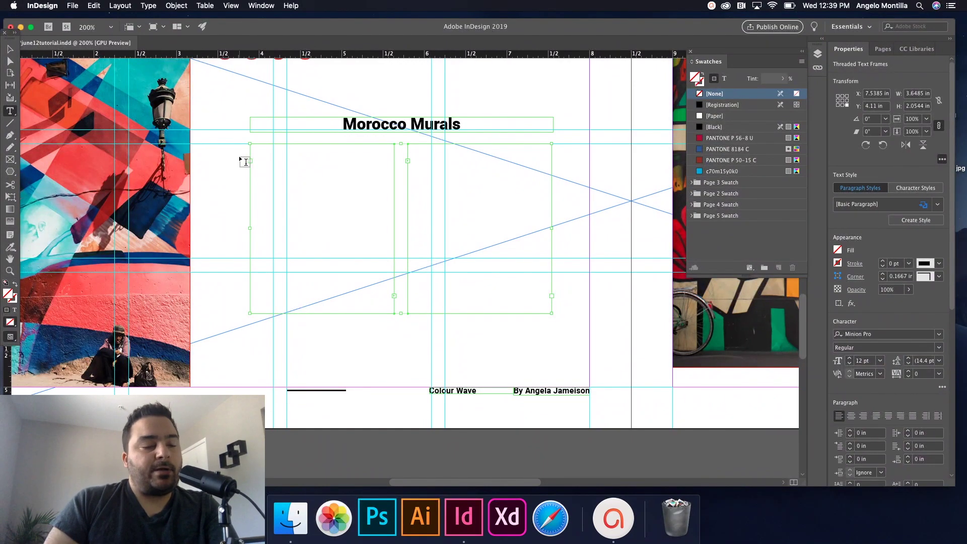
pyautogui.scroll(-15, 315, 210)
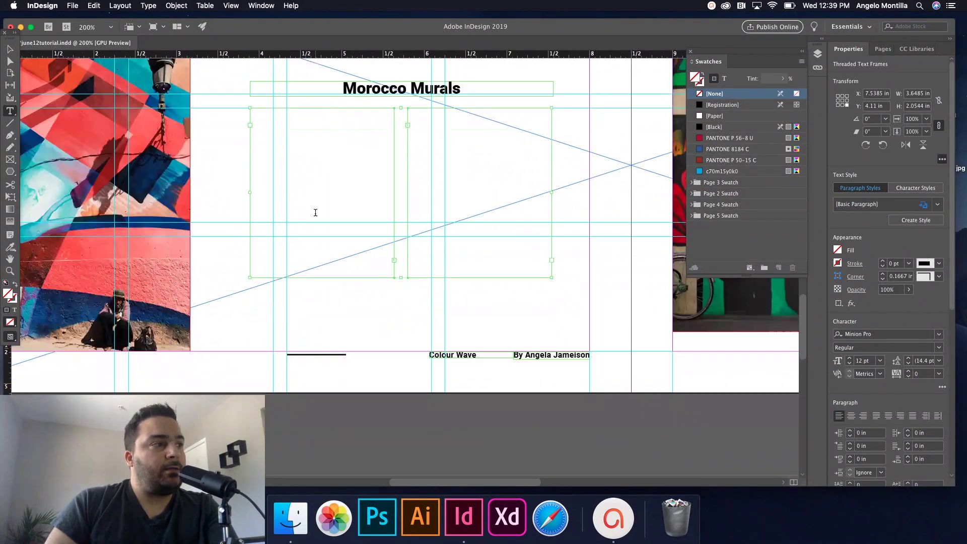
pyautogui.press('super+minus')
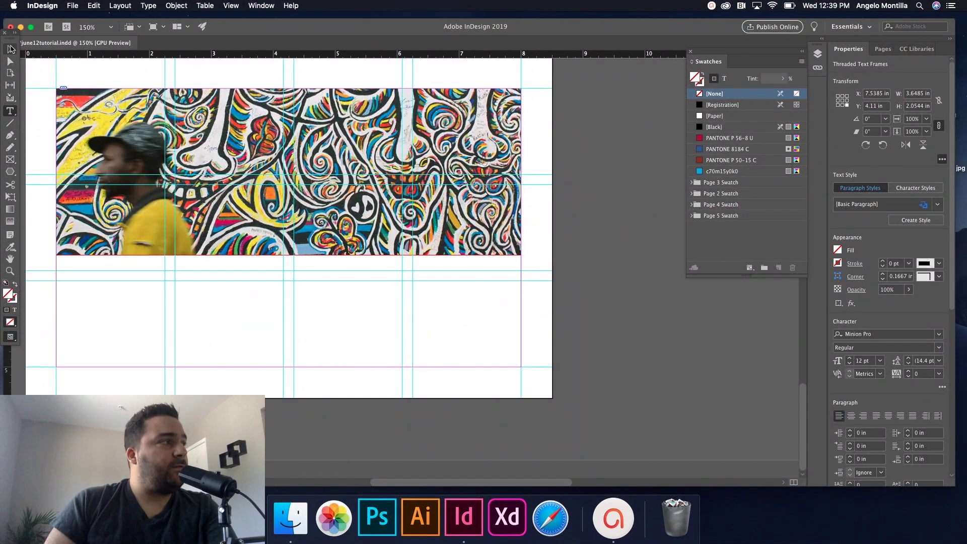
# - Draw a grid of linked empty text frames from the page-6 margin corner below the mural
pyautogui.click(11, 48)
pyautogui.click(130, 272)
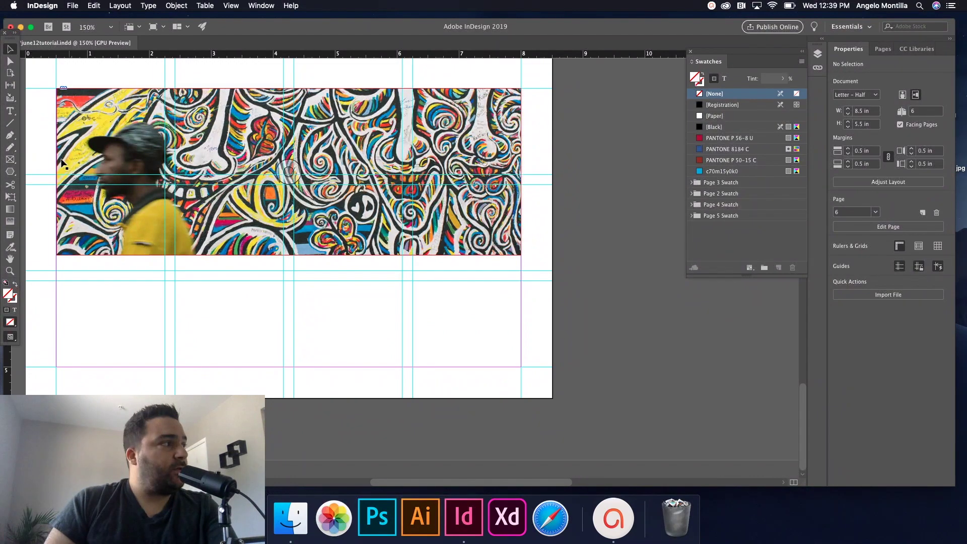
pyautogui.click(10, 111)
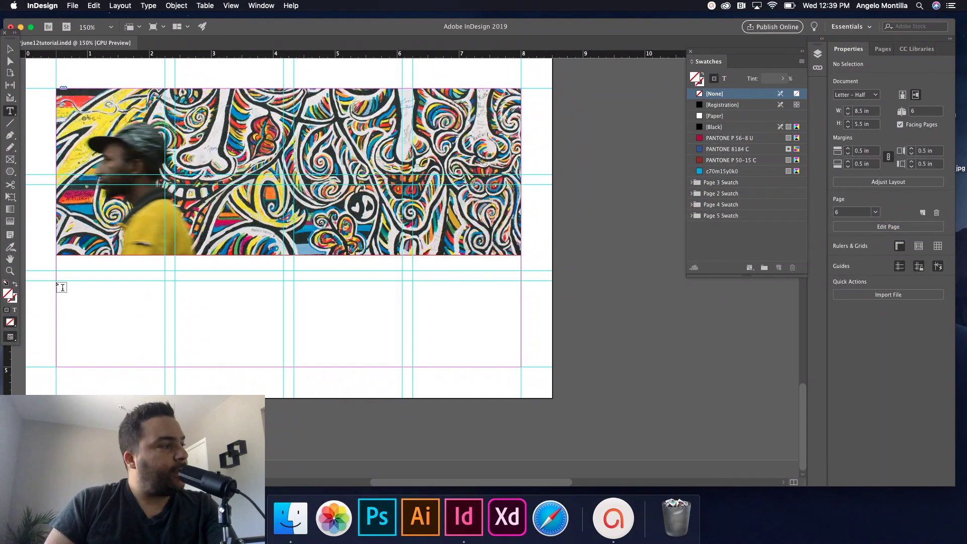
pyautogui.moveTo(57, 282); pyautogui.dragTo(522, 368)
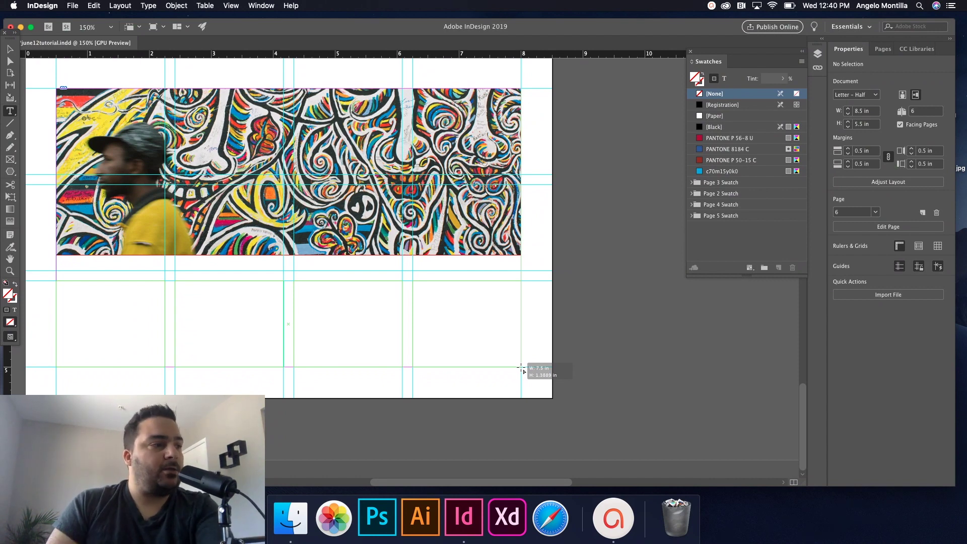
pyautogui.moveTo(521, 368); pyautogui.dragTo(522, 368)
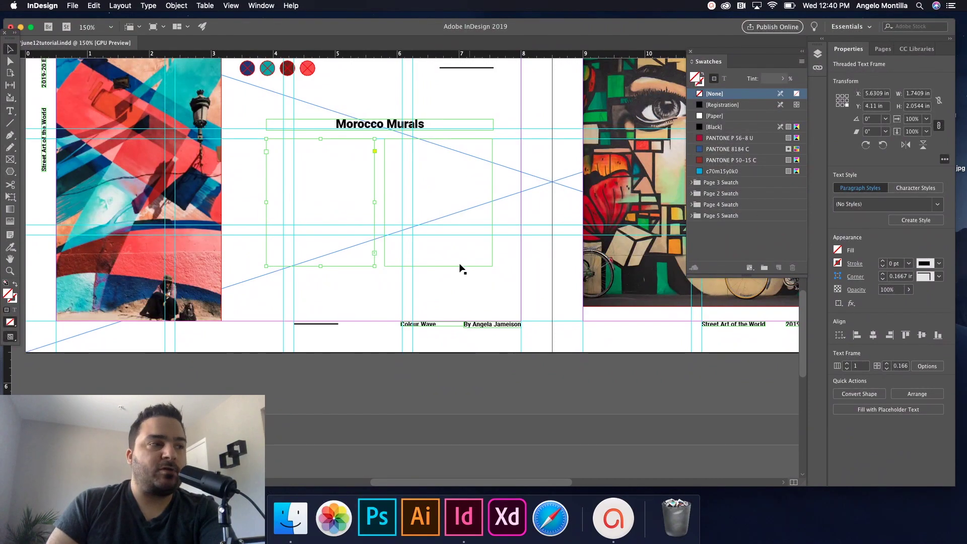
pyautogui.scroll(-10, 456, 267)
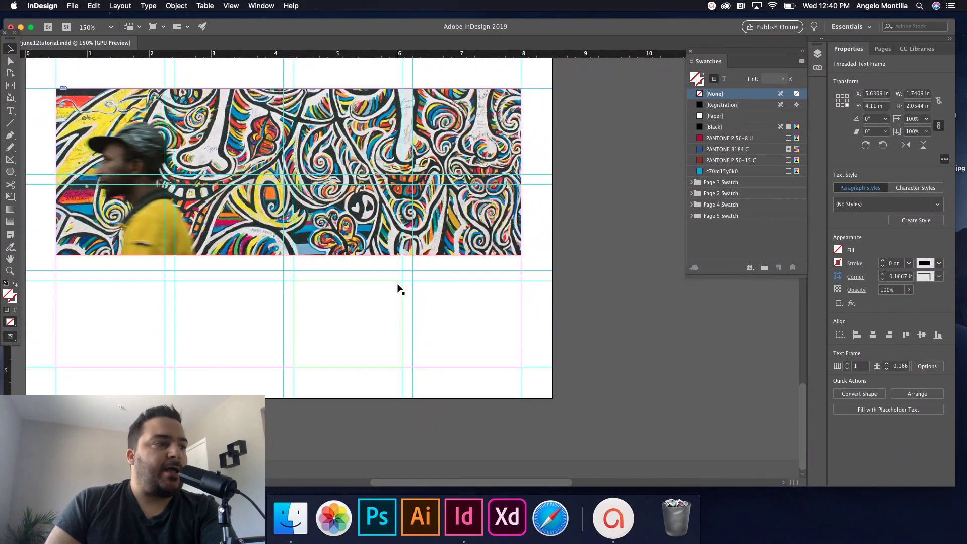
# - Thread the Morocco Murals frame into a new frame in the first column under the next page's mural
pyautogui.scroll(2, 473, 305)
pyautogui.click(577, 291)
pyautogui.scroll(10, 575, 286)
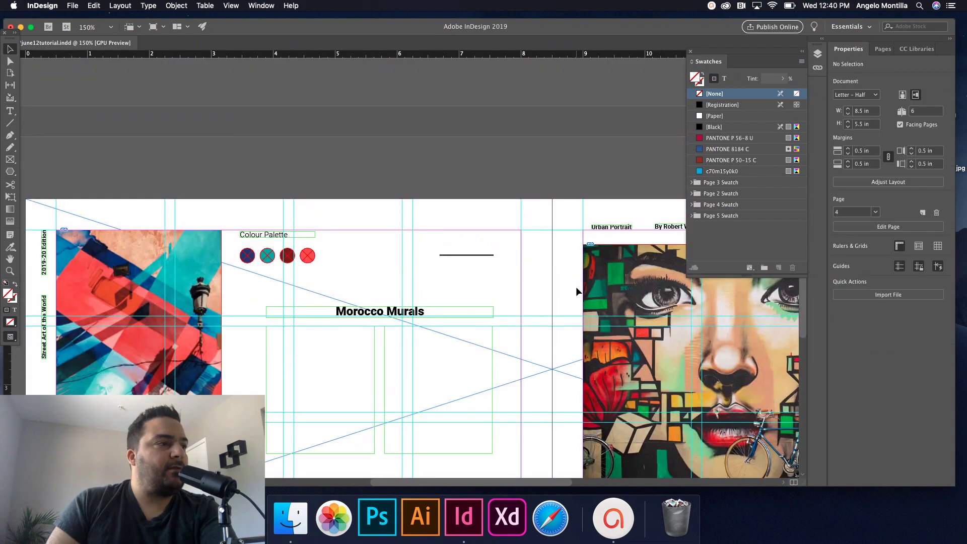
pyautogui.scroll(5, 520, 288)
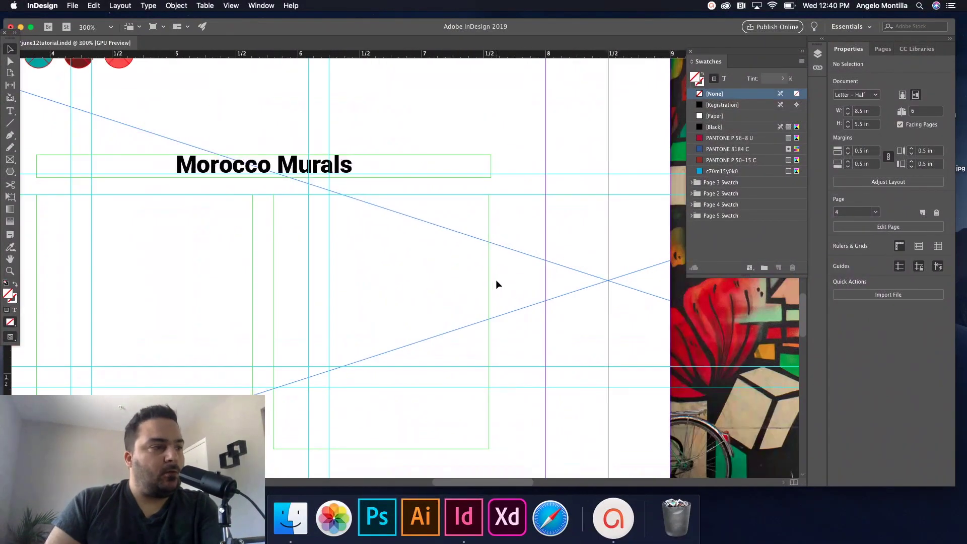
pyautogui.click(503, 306)
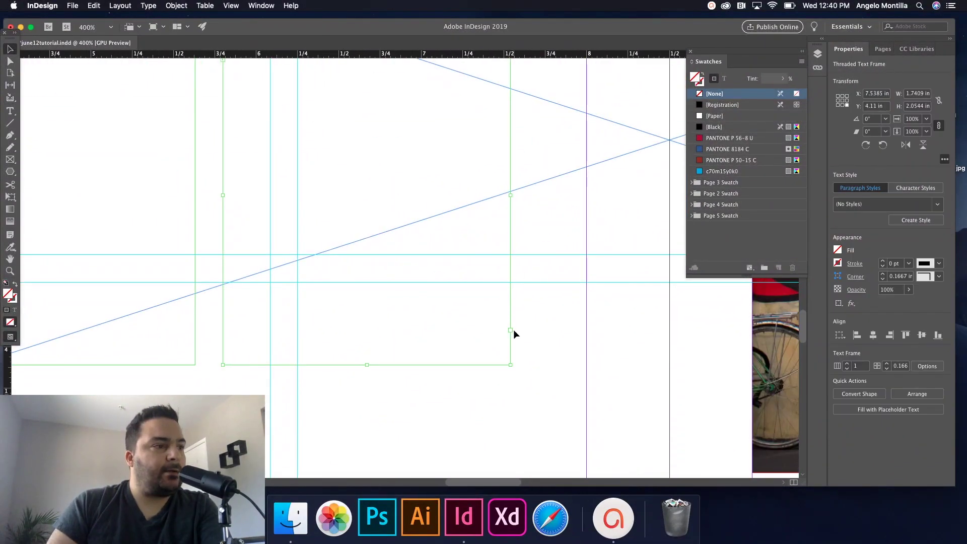
pyautogui.scroll(5, 509, 329)
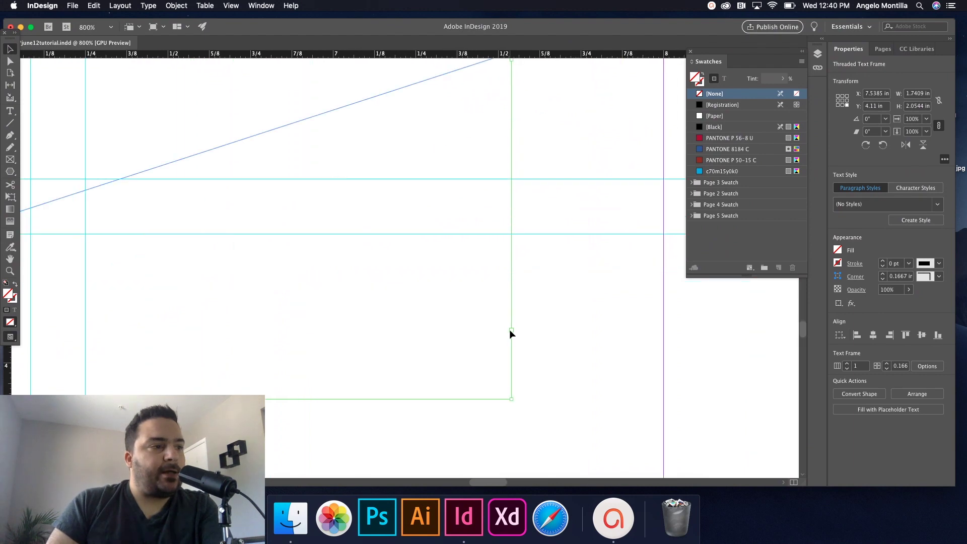
pyautogui.scroll(3, 521, 323)
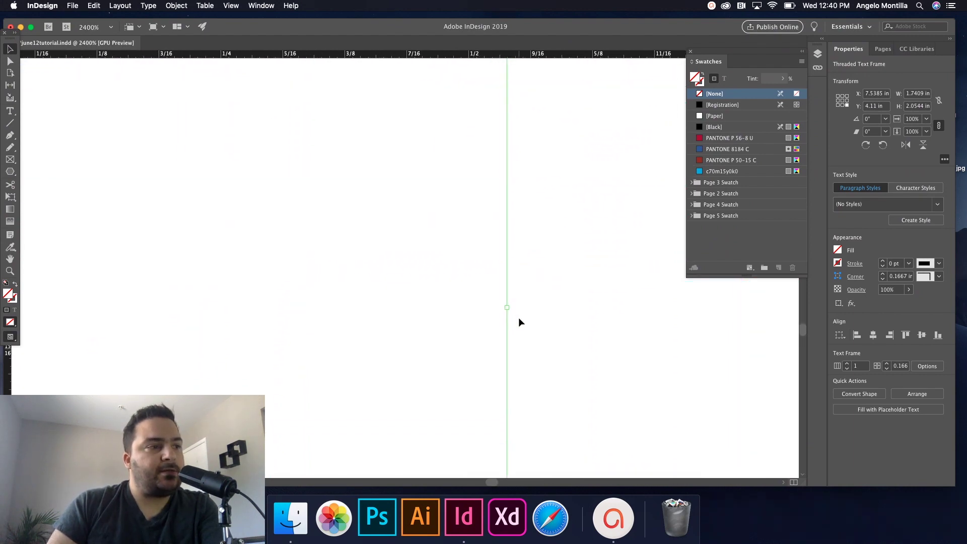
pyautogui.click(503, 303)
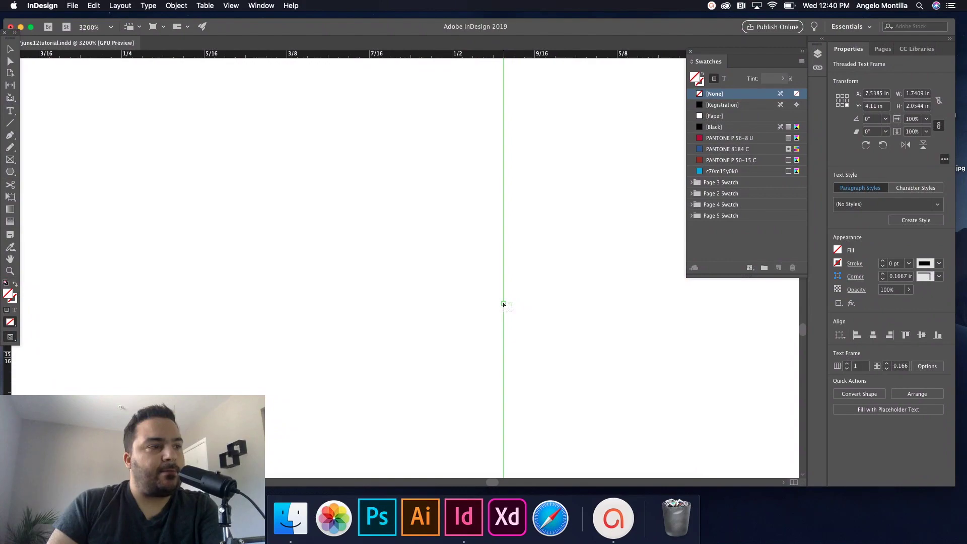
pyautogui.scroll(-10, 503, 304)
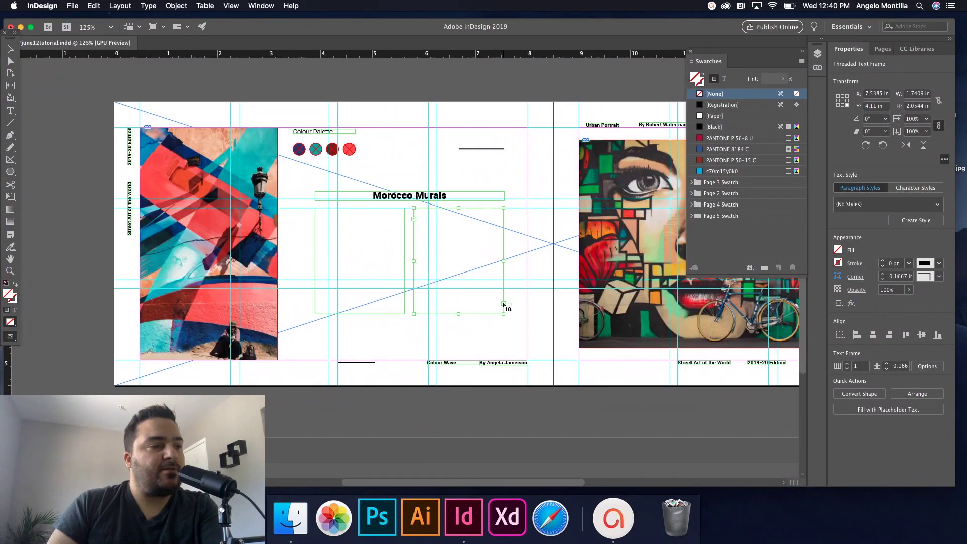
pyautogui.moveTo(436, 378); pyautogui.dragTo(492, 144)
pyautogui.scroll(3, 321, 338)
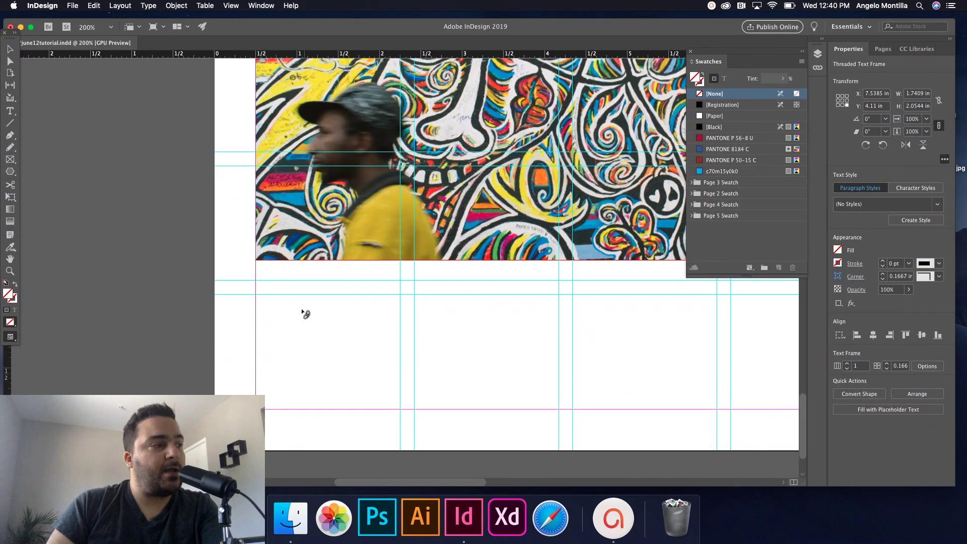
pyautogui.click(276, 309)
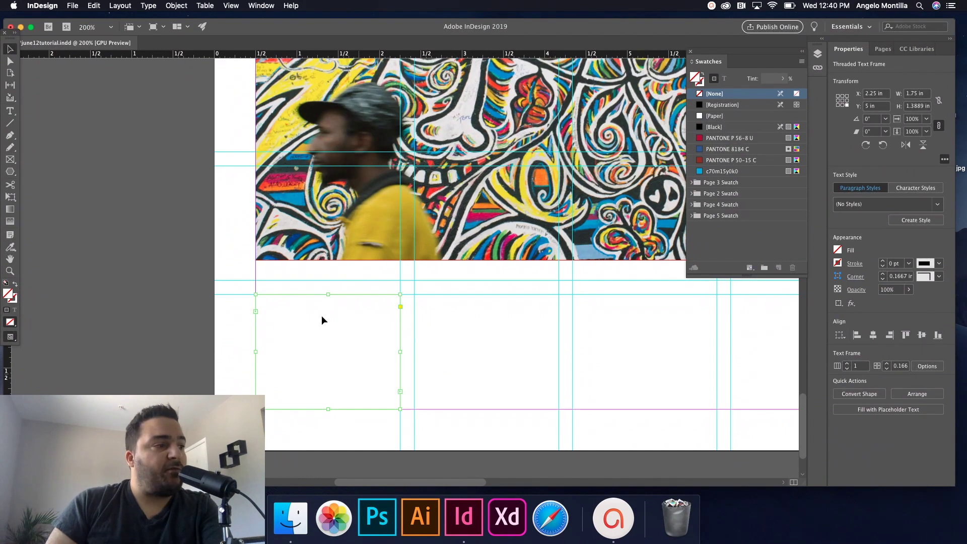
# - Zoom out to the spread and select the left Morocco Murals text frame
pyautogui.press('super+1')
pyautogui.scroll(6, 392, 352)
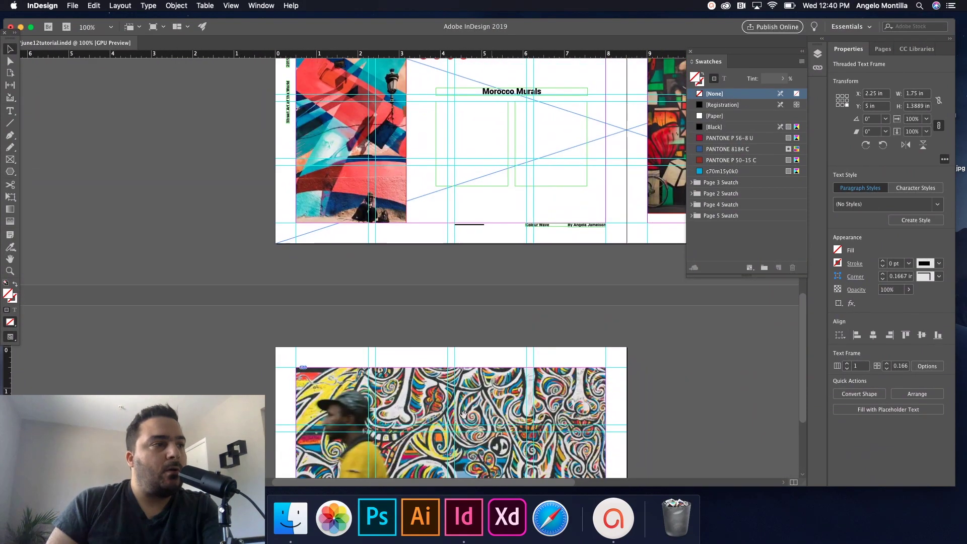
pyautogui.click(493, 175)
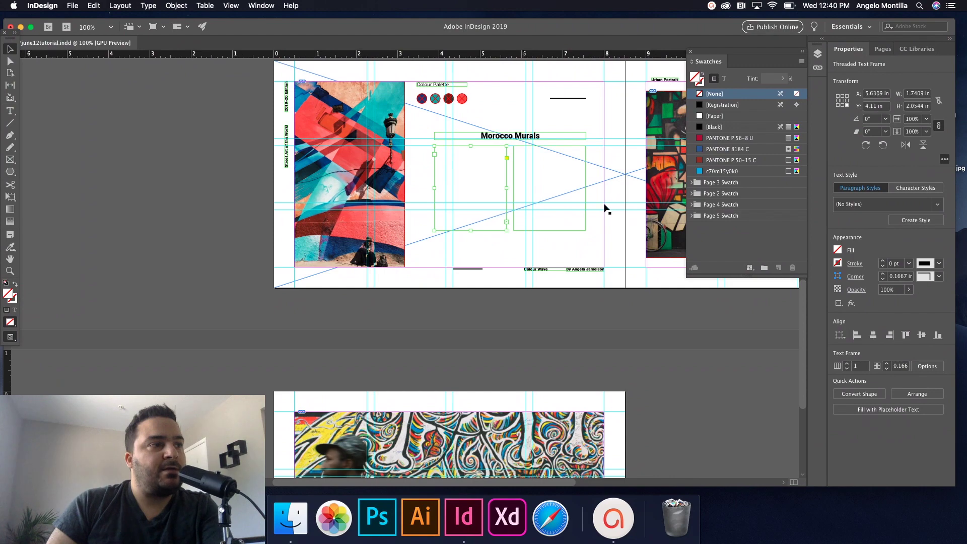
pyautogui.scroll(-5, 580, 327)
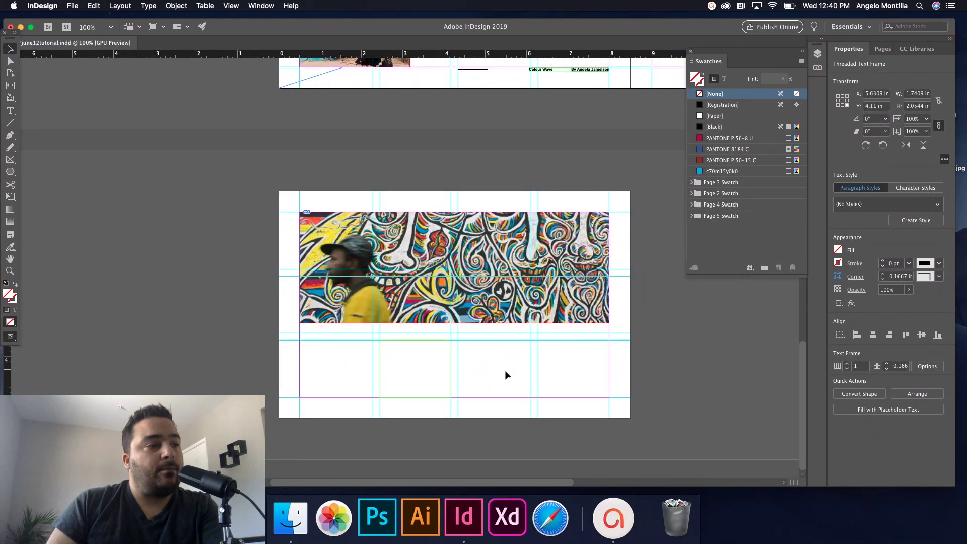
pyautogui.scroll(4, 598, 415)
pyautogui.scroll(3, 551, 324)
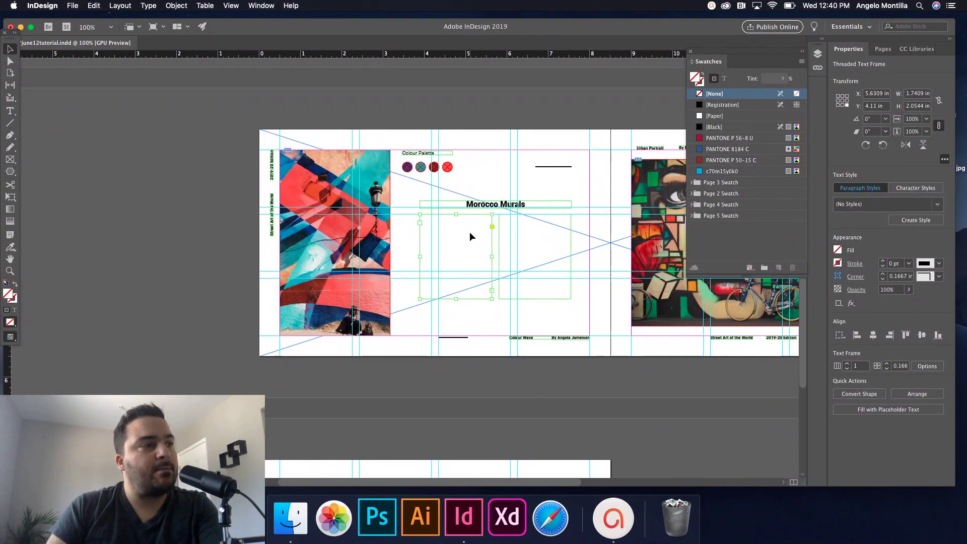
pyautogui.click(73, 5)
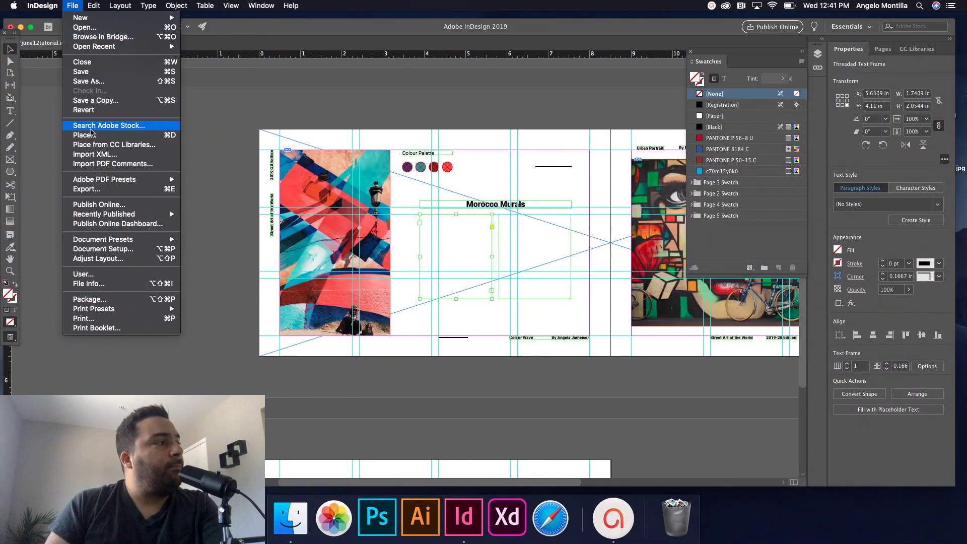
# - Place monocco muurals.docx into the threaded frames and close the Missing Fonts warning
pyautogui.click(85, 135)
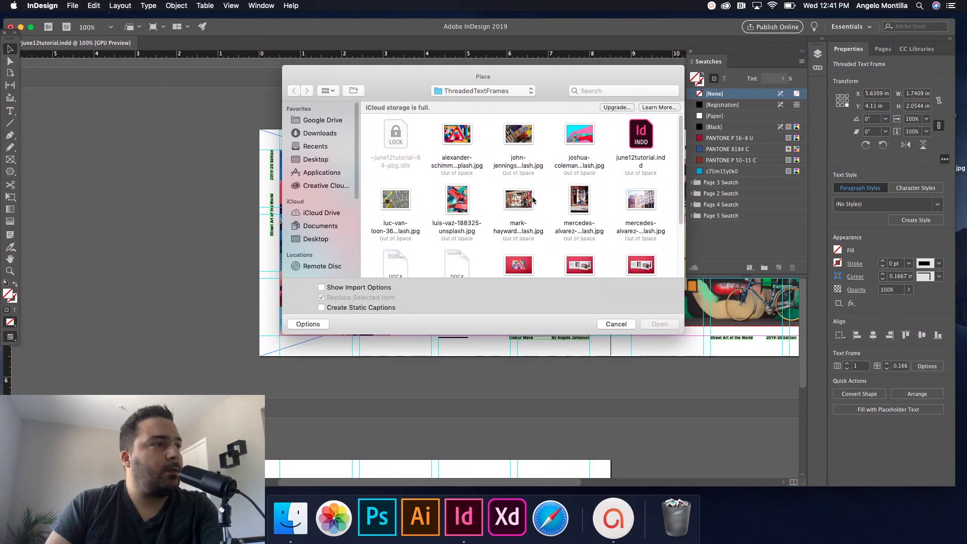
pyautogui.scroll(-3, 529, 237)
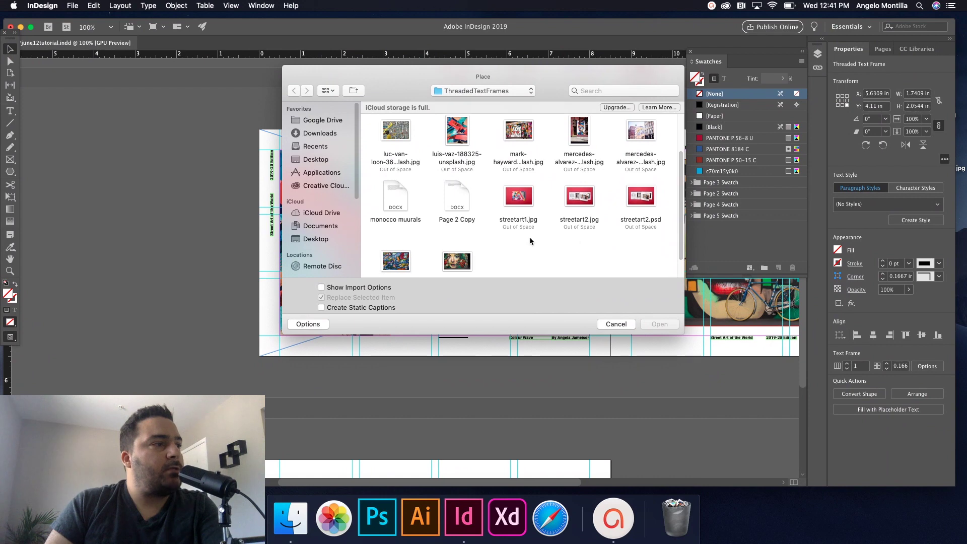
pyautogui.click(396, 191)
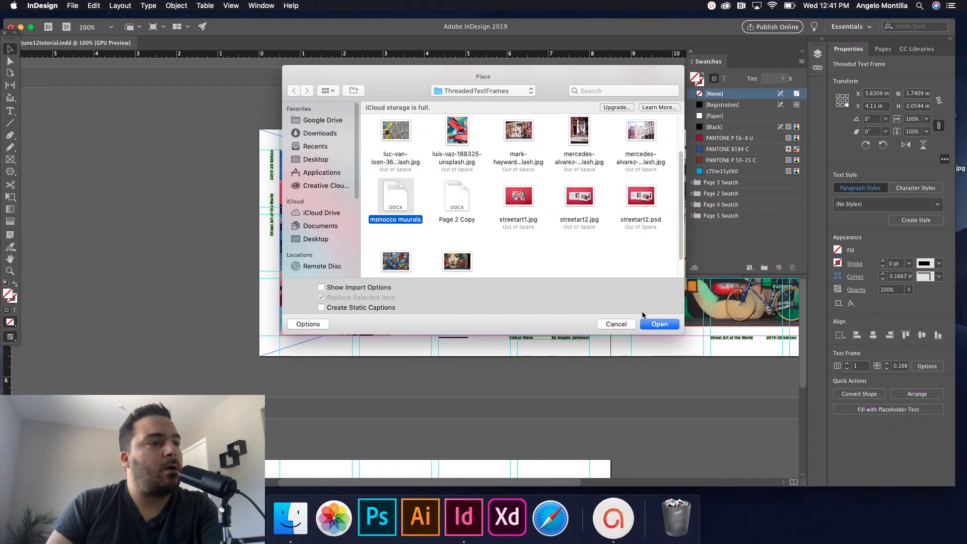
pyautogui.click(660, 325)
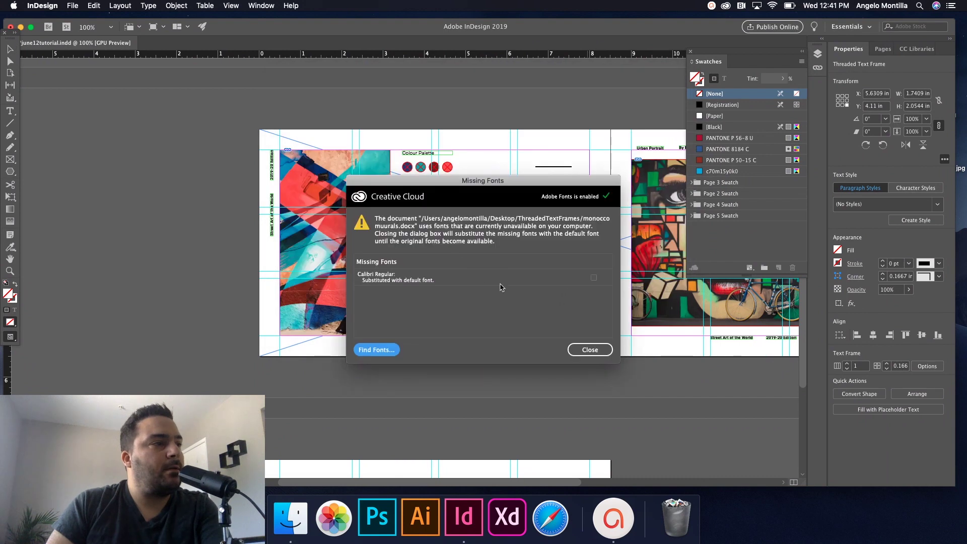
pyautogui.click(587, 351)
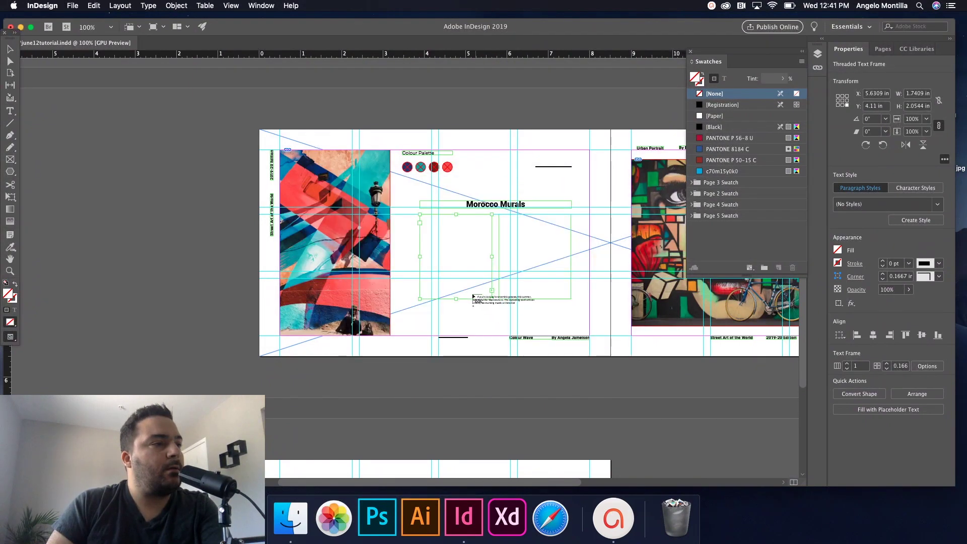
pyautogui.click(450, 246)
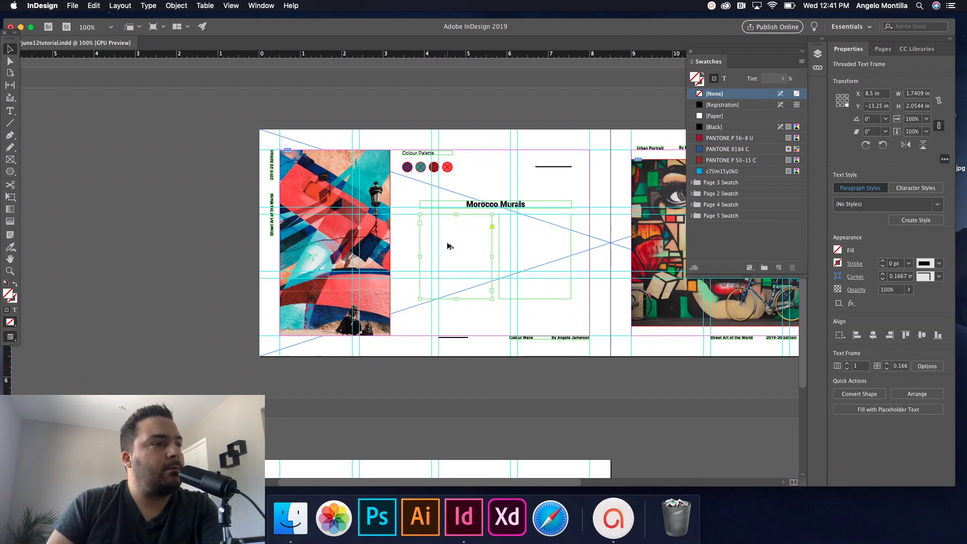
pyautogui.press('super+equal')
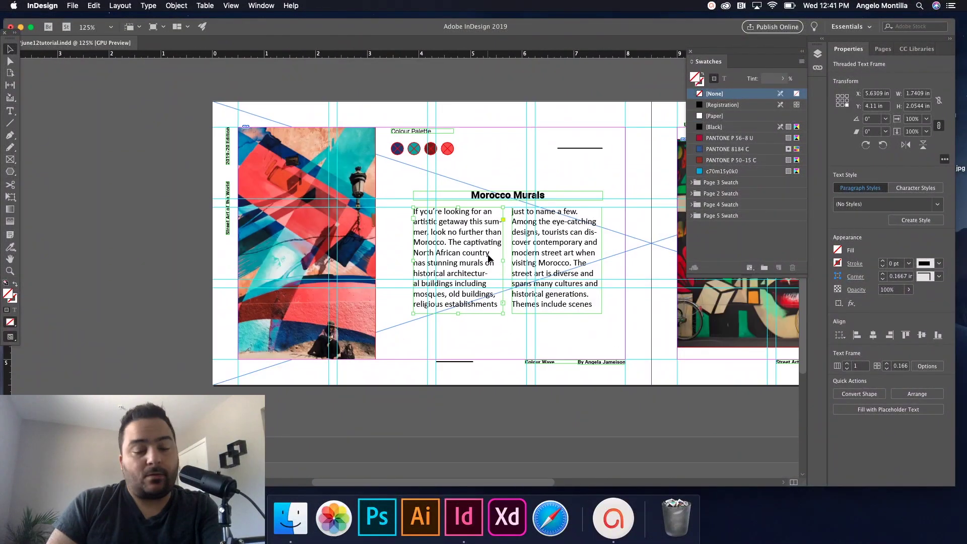
# - Select the entire Morocco Murals story and apply the Body Copy paragraph style
pyautogui.scroll(-10, 489, 258)
pyautogui.scroll(3, 492, 313)
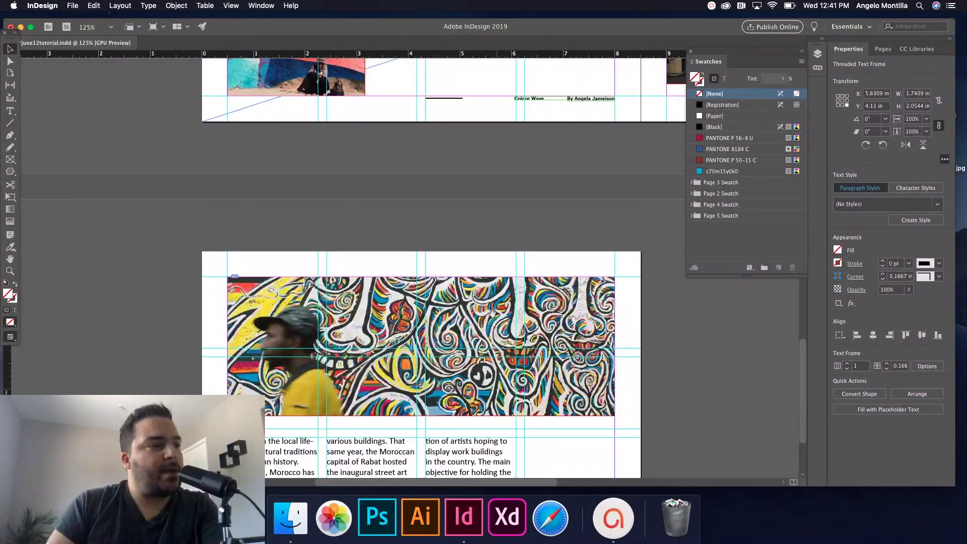
pyautogui.scroll(8, 492, 313)
pyautogui.tripleClick(456, 205)
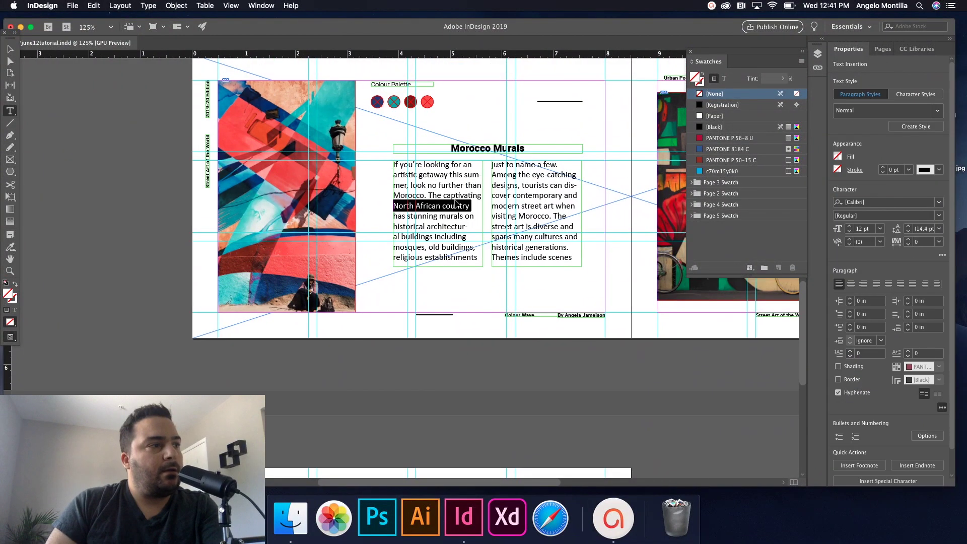
pyautogui.press('super+a')
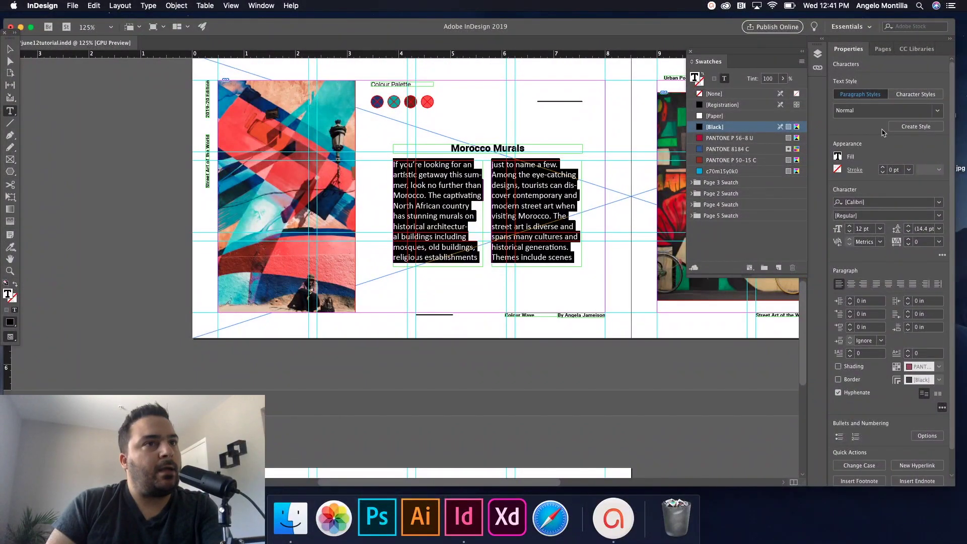
pyautogui.click(938, 111)
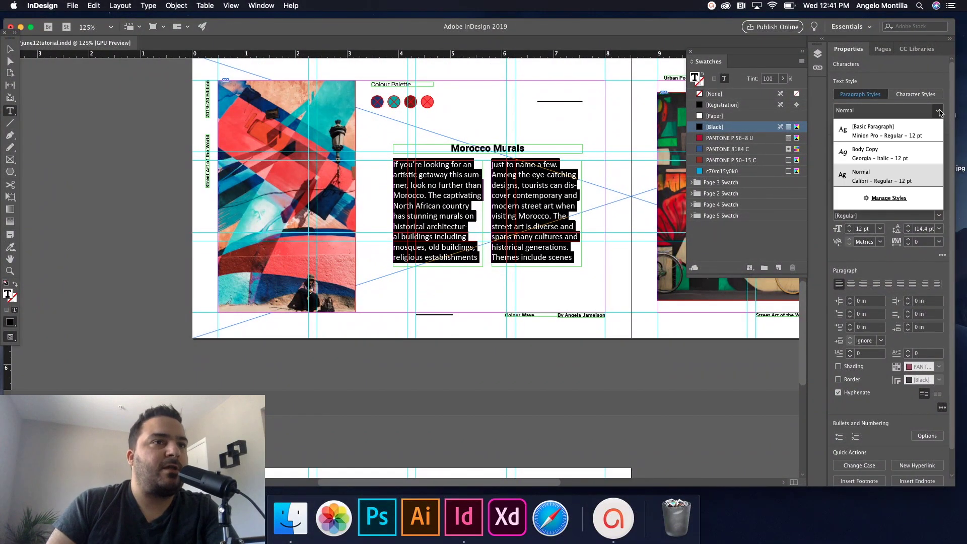
pyautogui.click(873, 156)
pyautogui.press('shift+super+a')
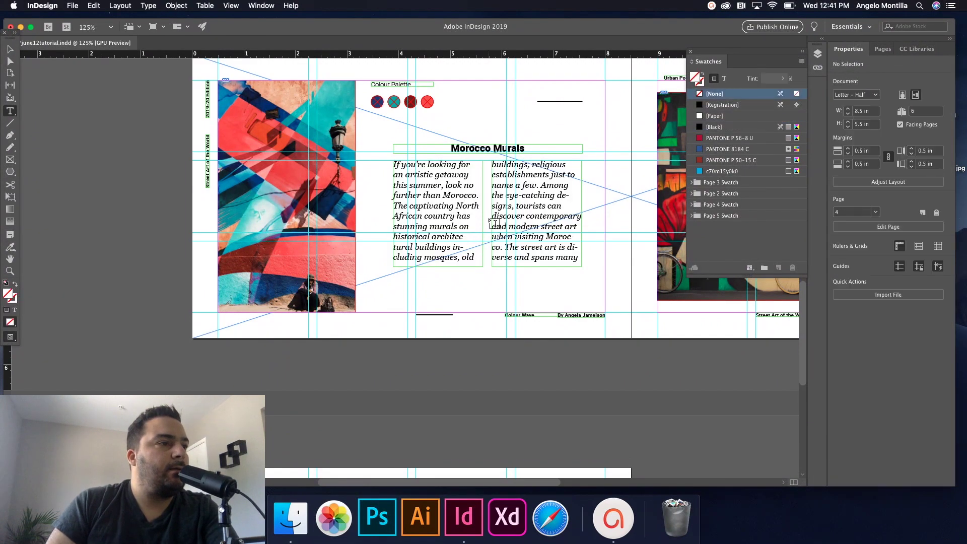
# - Jump to page 6 and check the story flowing through the text columns below the mural
pyautogui.hotkey('alt', 'pagedown')
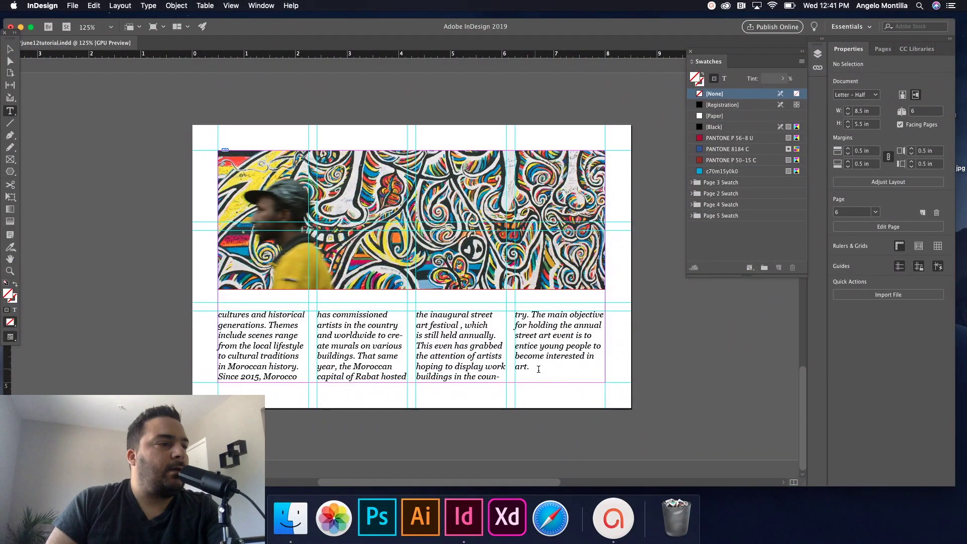
pyautogui.click(481, 357)
pyautogui.press('Escape')
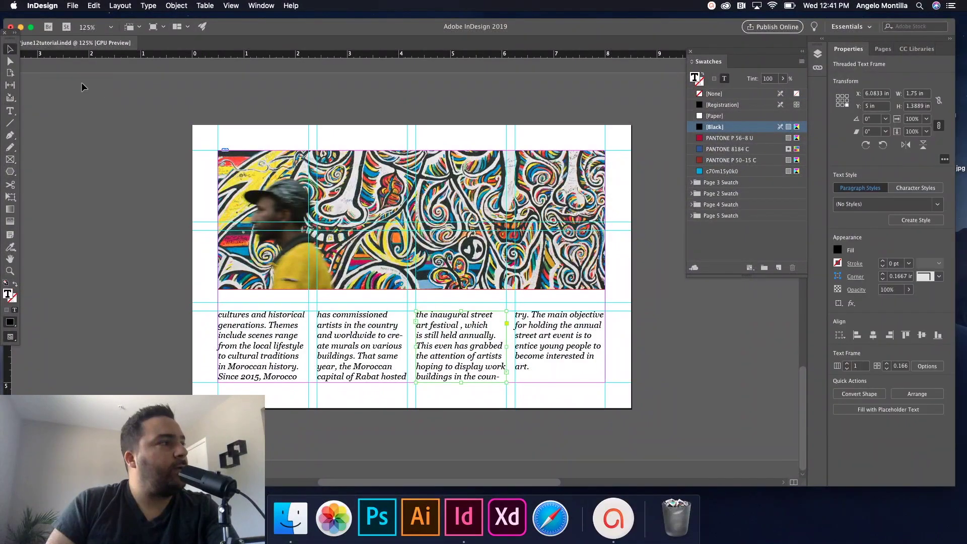
pyautogui.scroll(10, 167, 101)
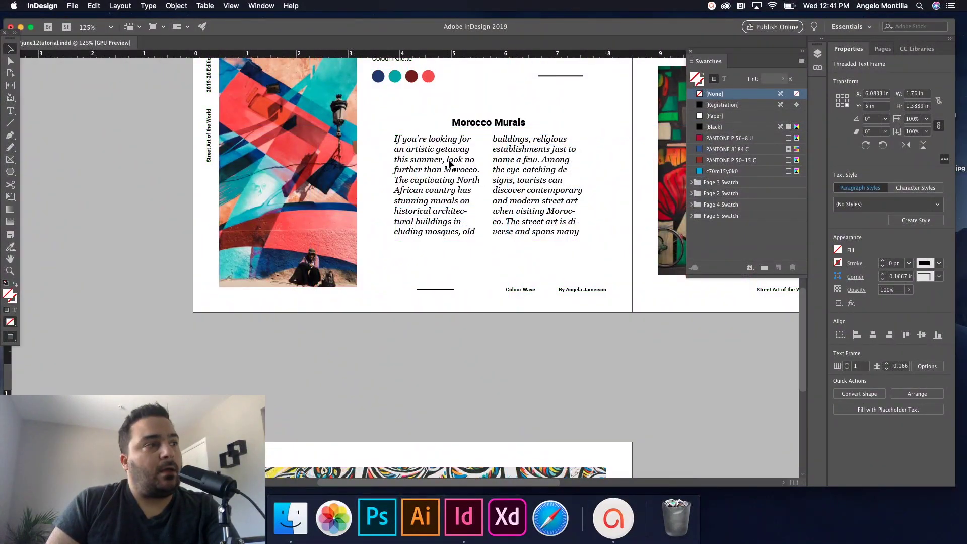
pyautogui.click(450, 161)
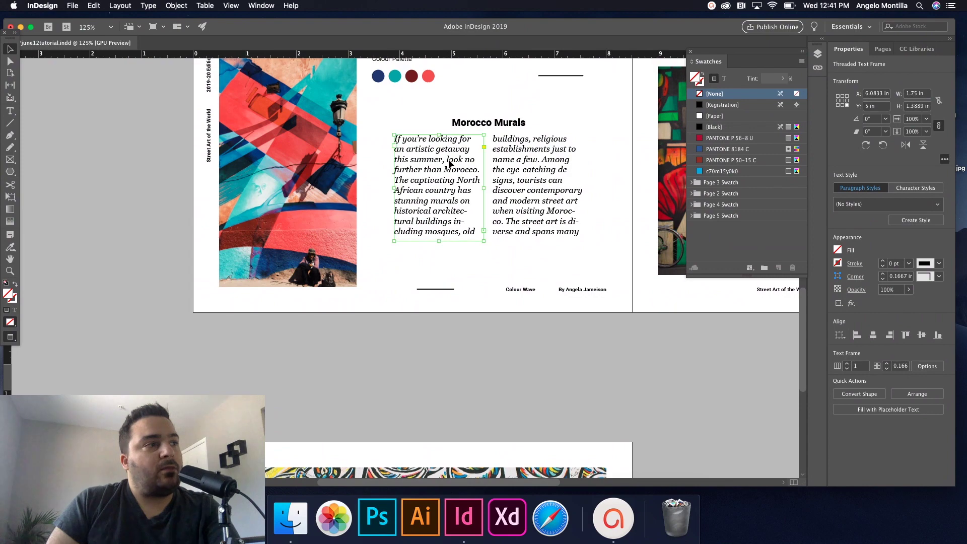
pyautogui.scroll(-3, 450, 161)
pyautogui.click(530, 120)
pyautogui.scroll(2, 524, 131)
pyautogui.scroll(-3, 519, 137)
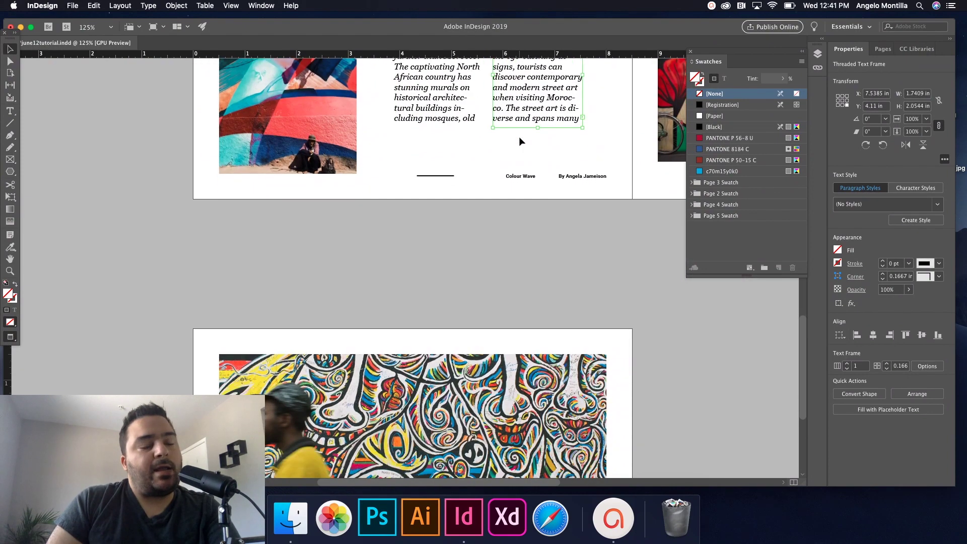
pyautogui.scroll(5, 537, 136)
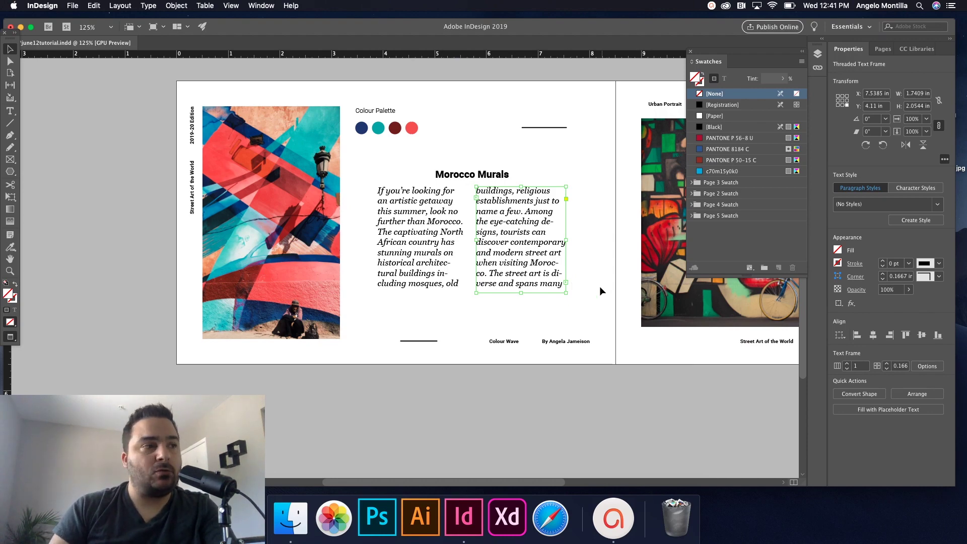
pyautogui.moveTo(570, 239); pyautogui.dragTo(549, 183)
pyautogui.scroll(-6, 549, 182)
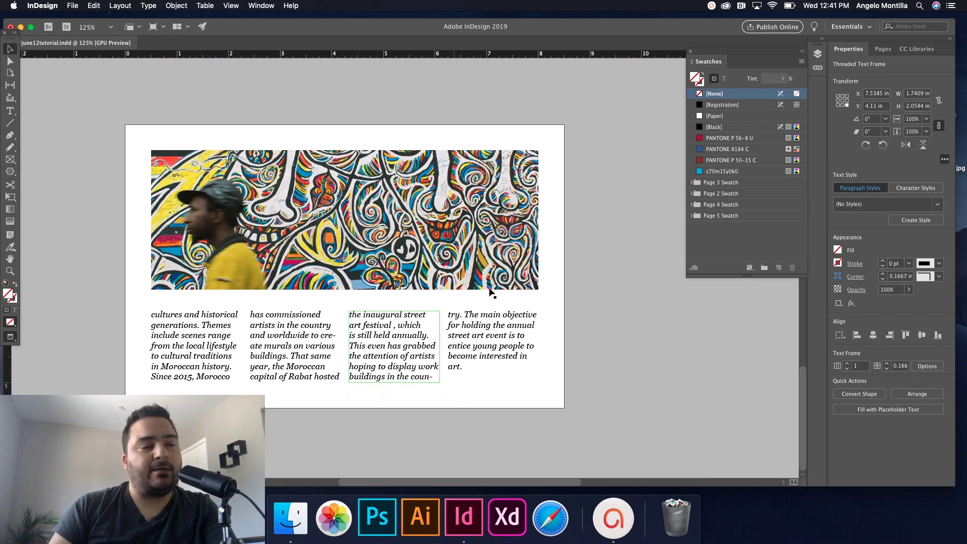
pyautogui.scroll(4, 510, 447)
pyautogui.scroll(3, 510, 448)
pyautogui.click(535, 171)
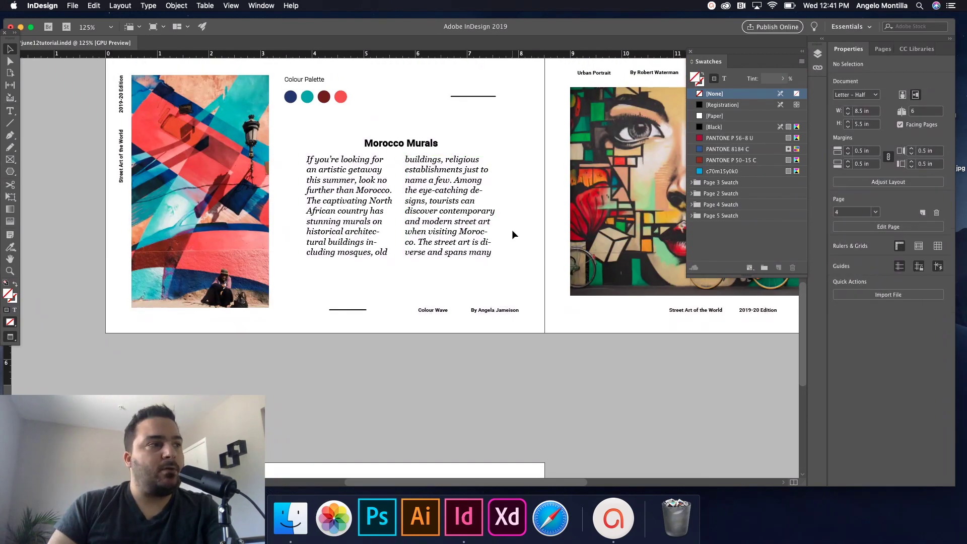
pyautogui.doubleClick(461, 221)
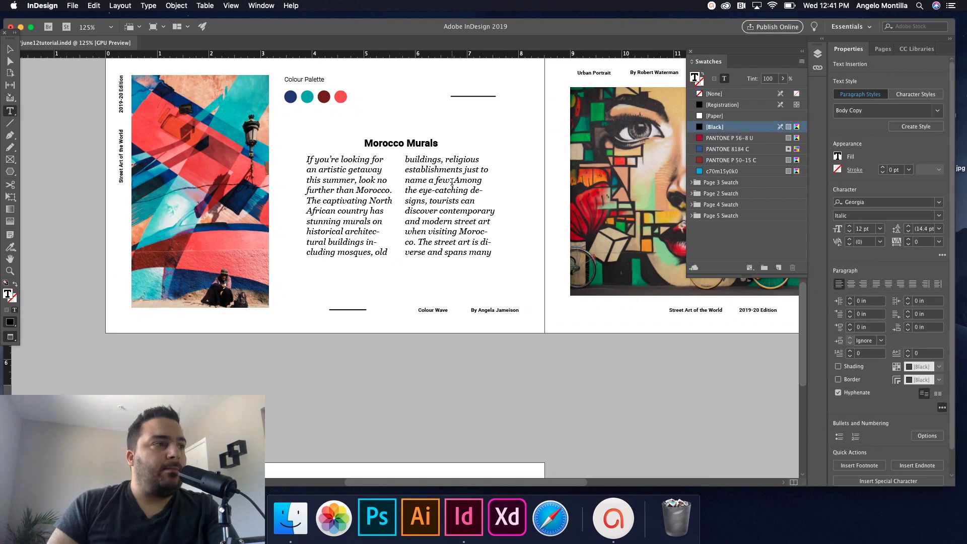
pyautogui.moveTo(452, 180); pyautogui.dragTo(416, 242)
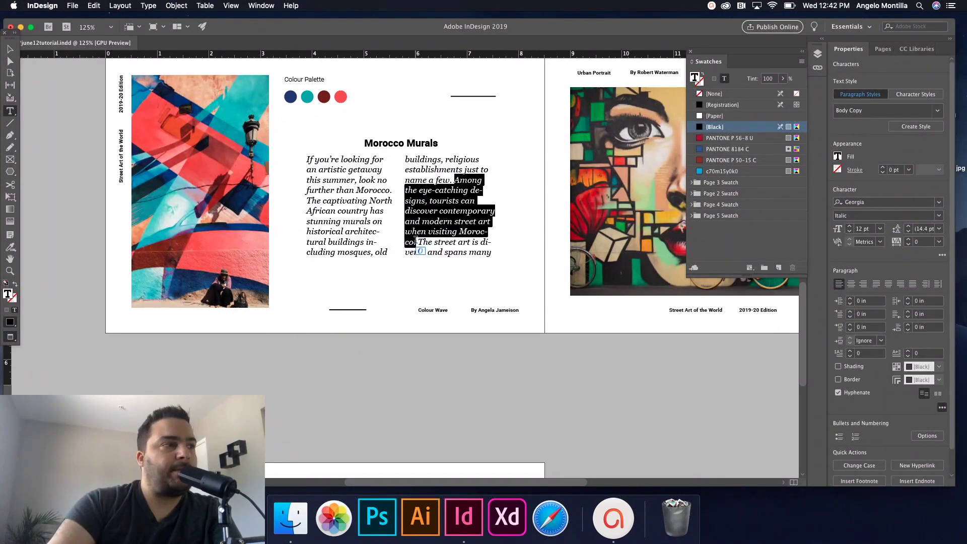
pyautogui.press('BackSpace')
pyautogui.scroll(-10, 428, 441)
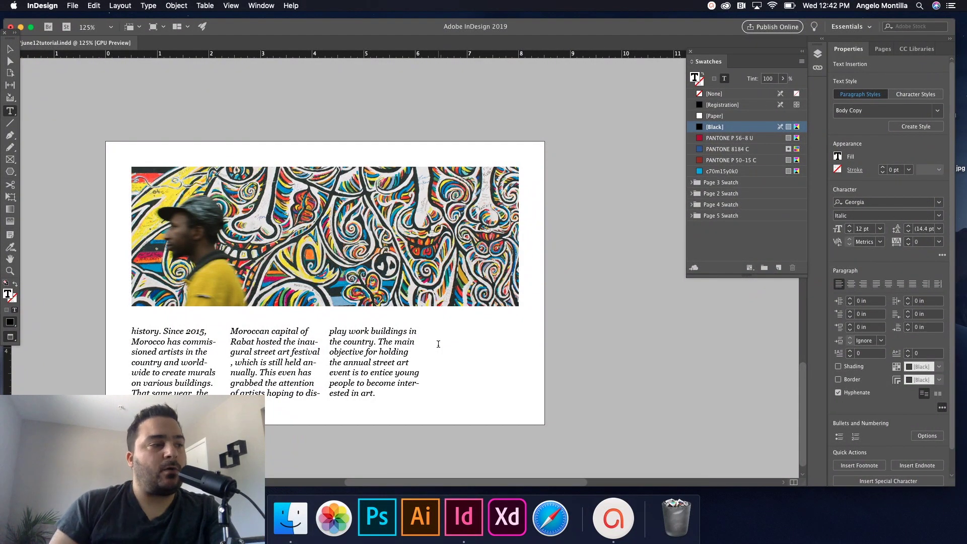
pyautogui.scroll(10, 395, 234)
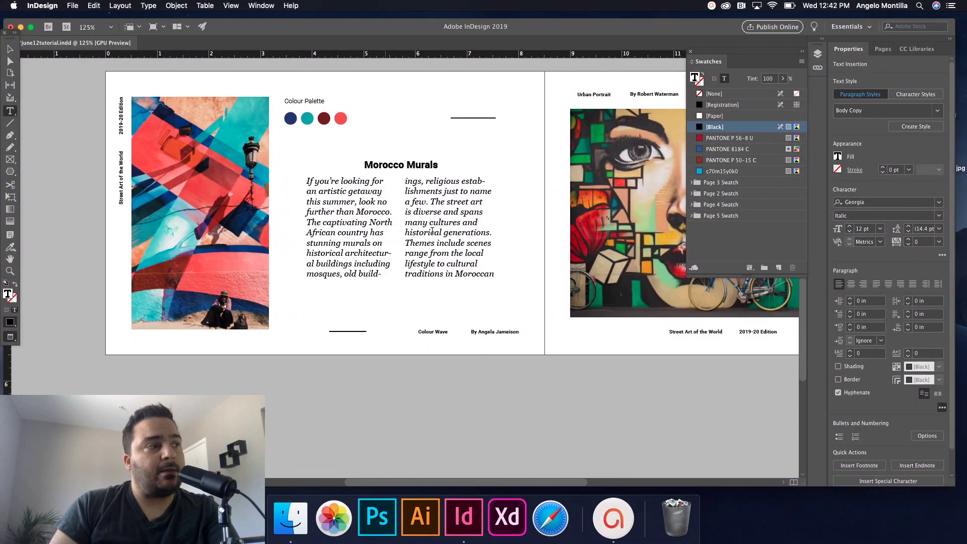
pyautogui.scroll(-10, 439, 202)
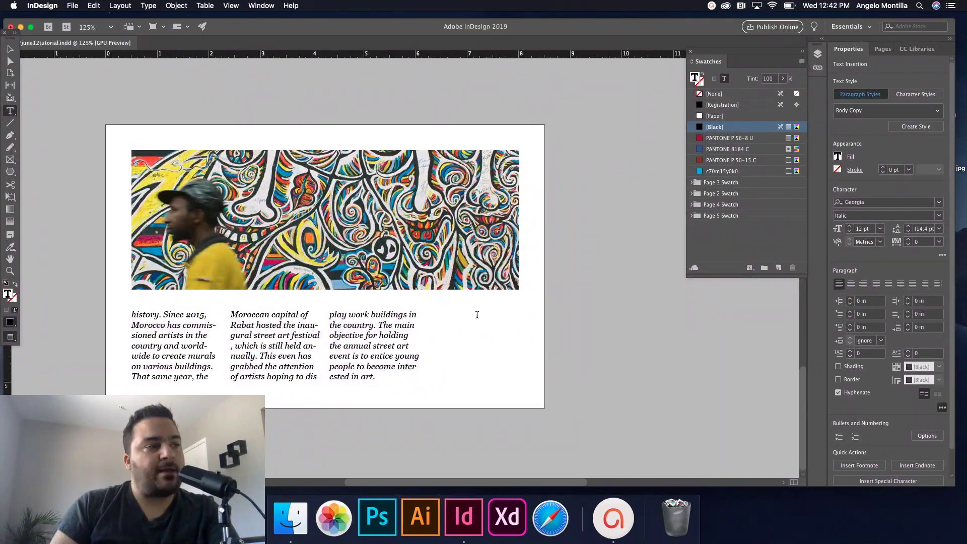
pyautogui.click(479, 342)
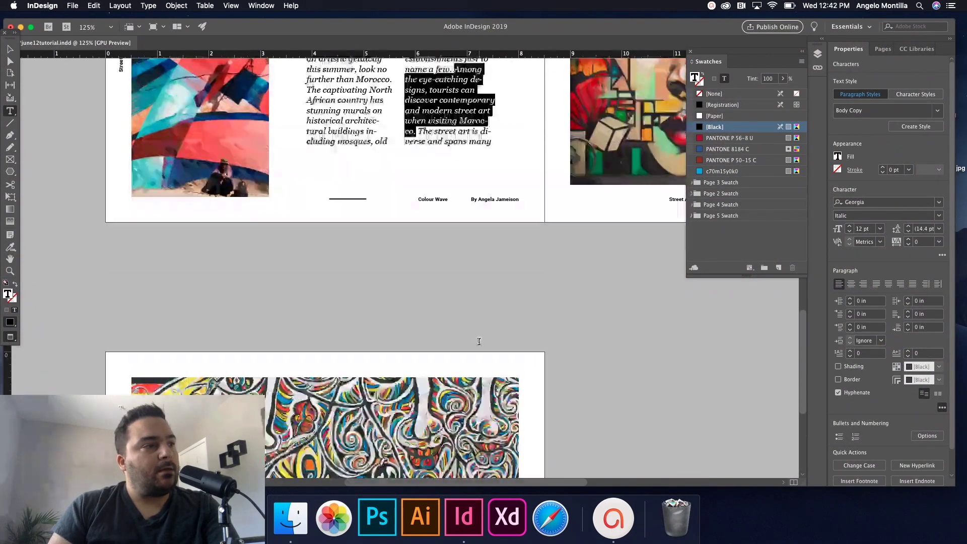
pyautogui.scroll(5, 479, 342)
pyautogui.press('Escape')
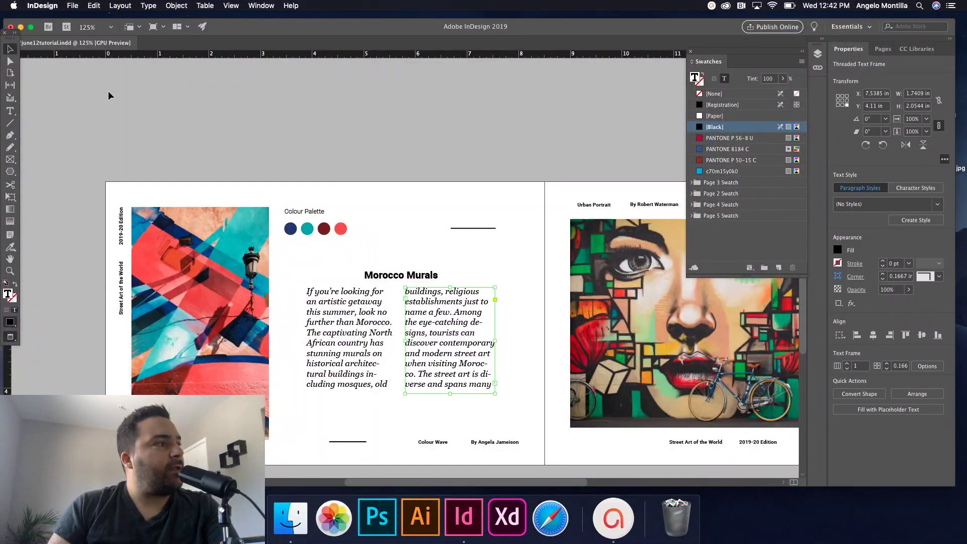
pyautogui.click(214, 133)
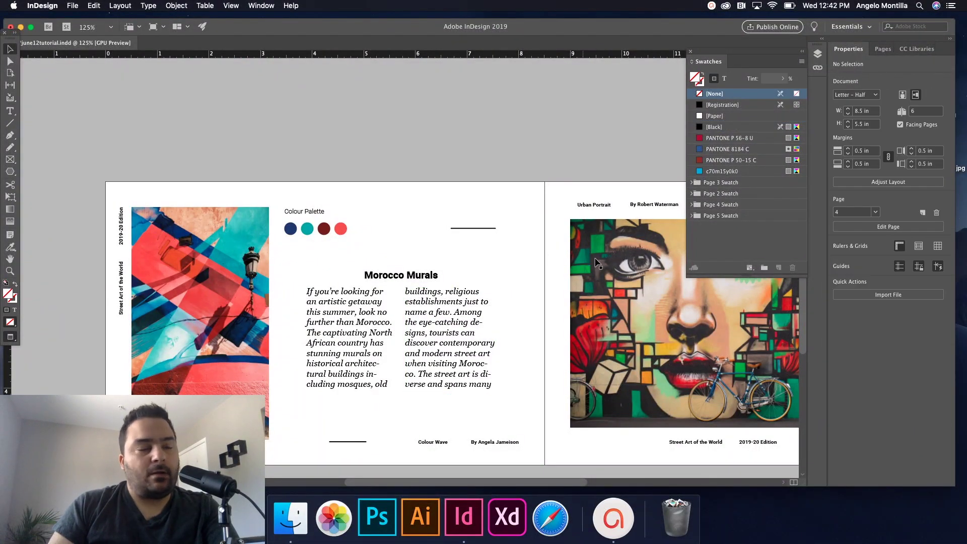
pyautogui.moveTo(594, 262); pyautogui.dragTo(484, 312)
# - Zoom in on the earlier spread's Colour Palette and select its four-circle group
pyautogui.press('super+minus')
pyautogui.moveTo(485, 253); pyautogui.dragTo(615, 396)
pyautogui.press('super+2')
pyautogui.moveTo(377, 277); pyautogui.dragTo(387, 300)
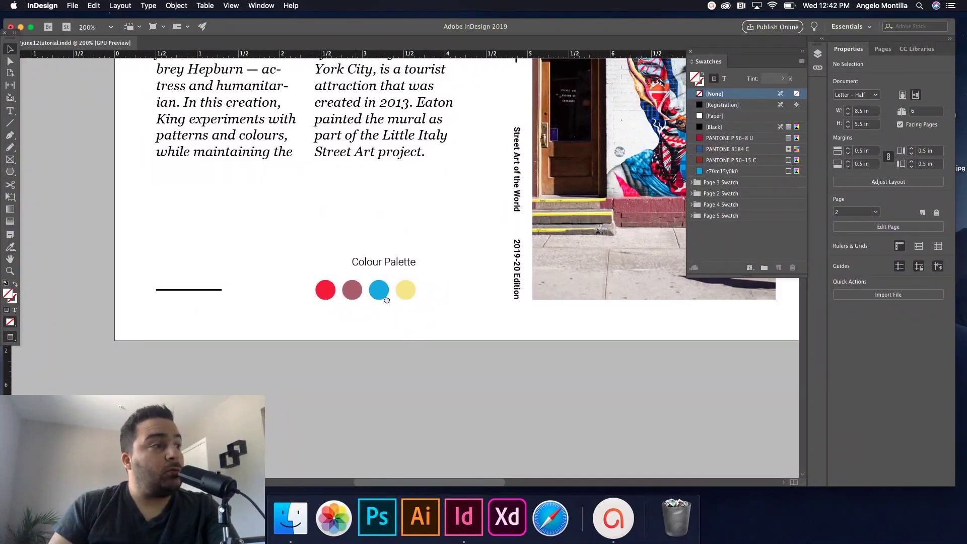
pyautogui.click(374, 299)
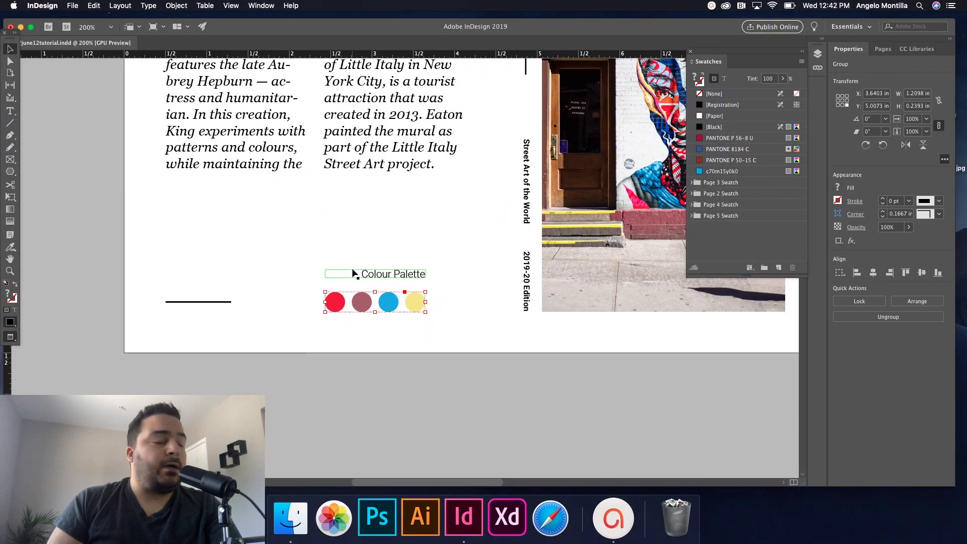
# - Move over to page 6 at 150% and select then deselect its fourth Morocco Murals text frame
pyautogui.moveTo(574, 245); pyautogui.dragTo(375, 306)
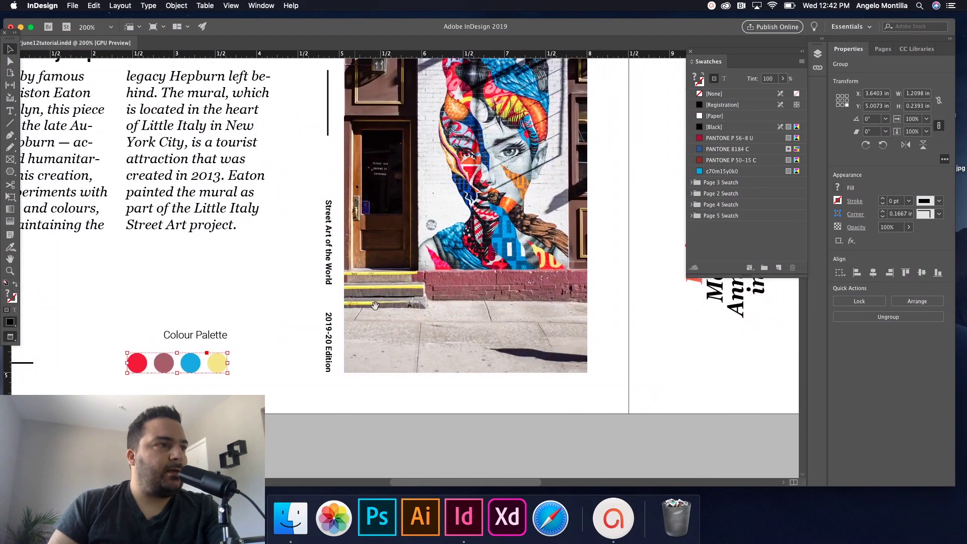
pyautogui.scroll(-5, 432, 302)
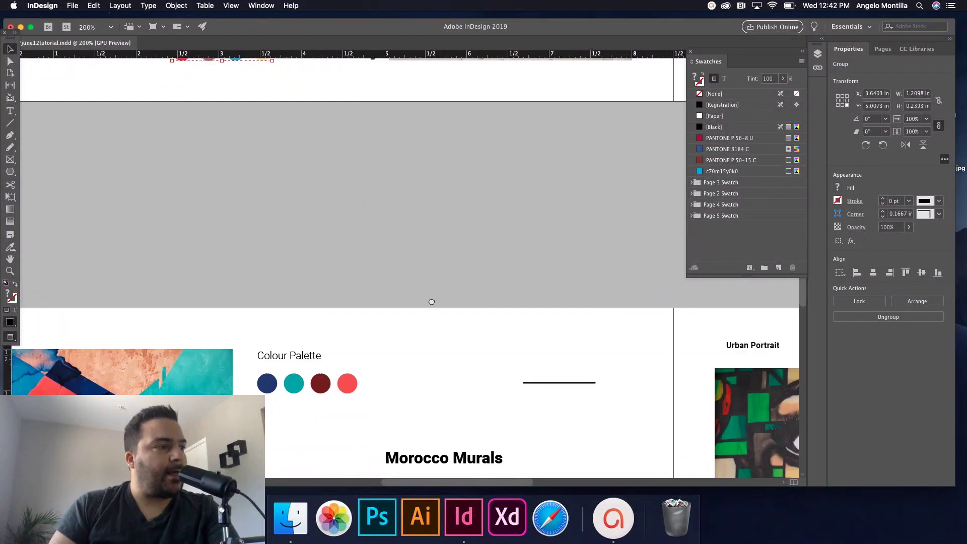
pyautogui.press('super+minus')
pyautogui.scroll(-10, 432, 302)
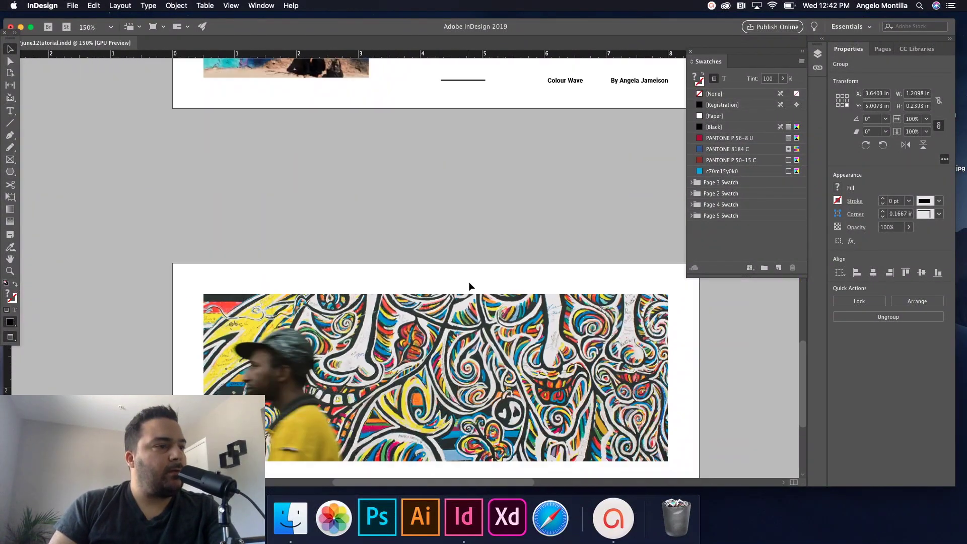
pyautogui.scroll(-3, 469, 283)
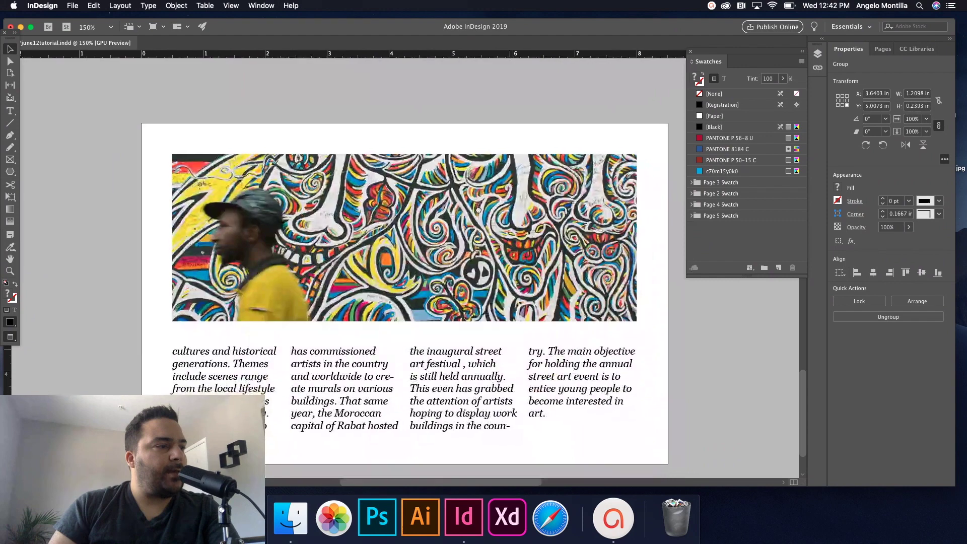
pyautogui.click(635, 325)
pyautogui.click(583, 387)
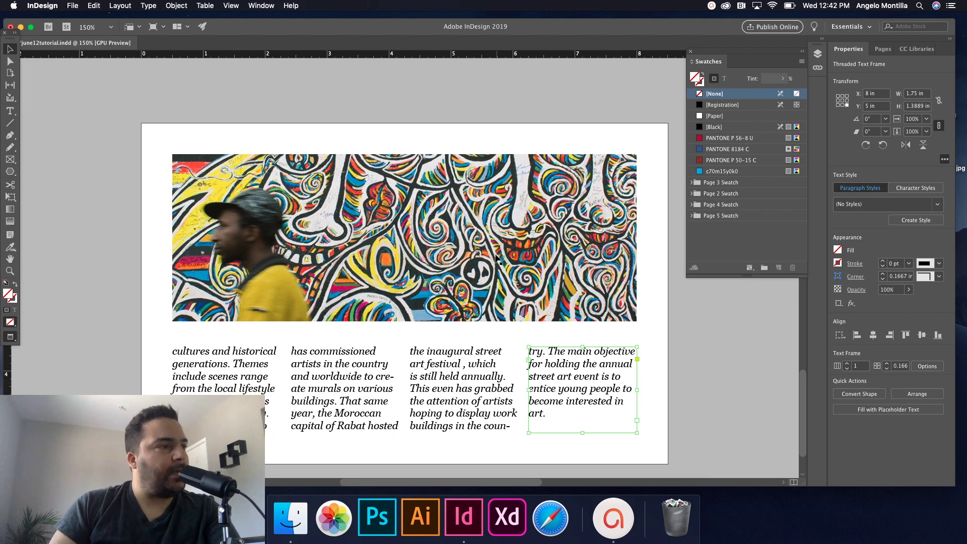
pyautogui.click(427, 143)
pyautogui.moveTo(441, 219); pyautogui.dragTo(385, 211)
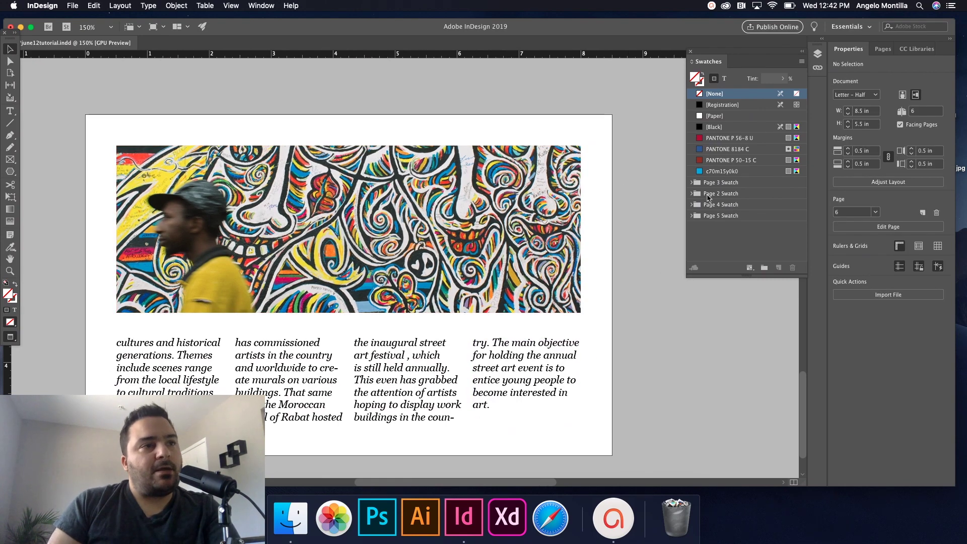
pyautogui.click(268, 5)
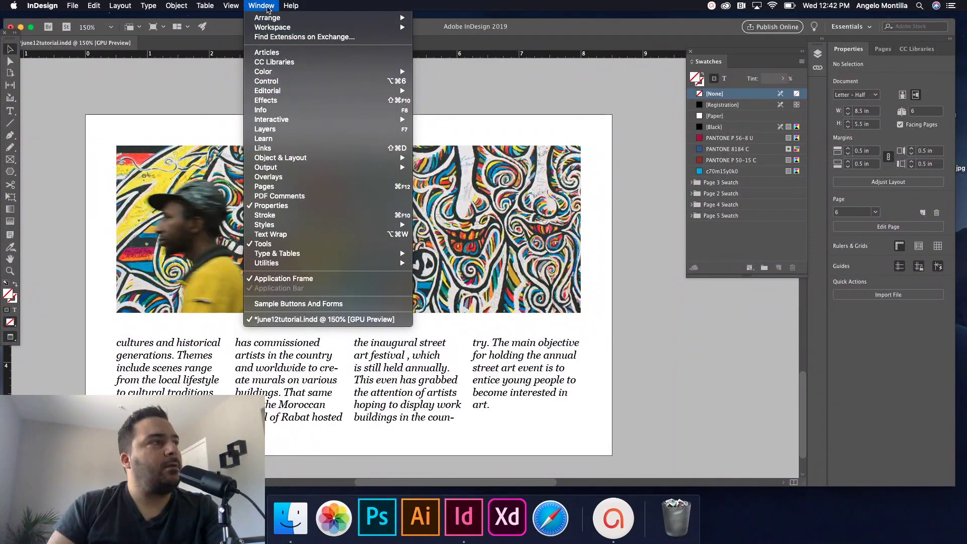
# - Move the Swatches panel lower and check the Page 3 Swatch colours
pyautogui.click(269, 8)
pyautogui.moveTo(746, 52); pyautogui.dragTo(722, 88)
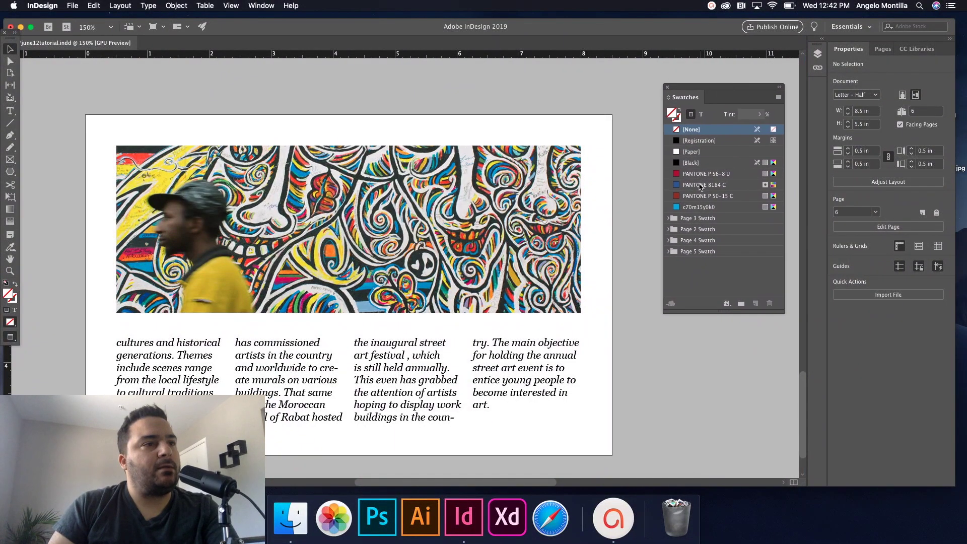
pyautogui.click(668, 219)
pyautogui.click(669, 219)
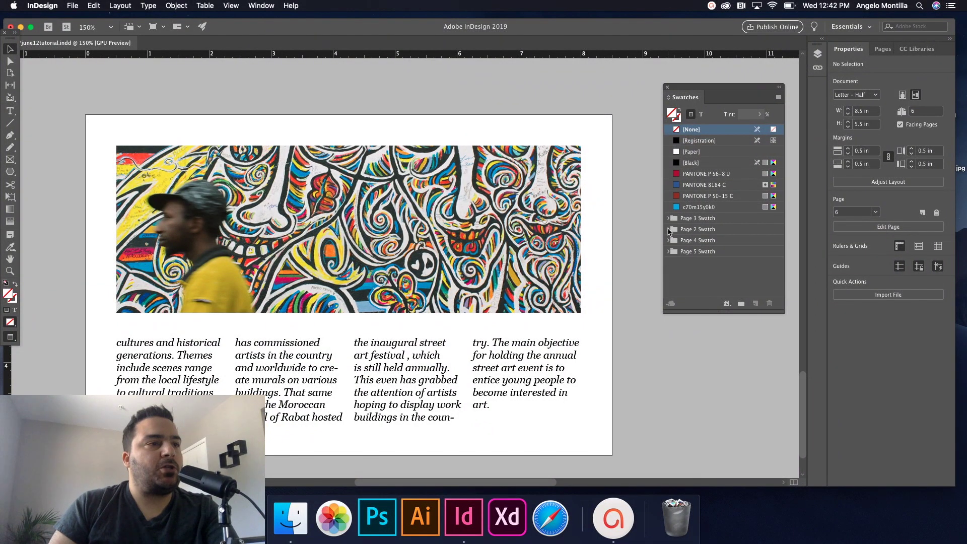
# - Check the Page 2, 4 and 5 Swatch groups, leaving them collapsed, and zoom out to 125%
pyautogui.click(669, 230)
pyautogui.click(669, 229)
pyautogui.click(670, 241)
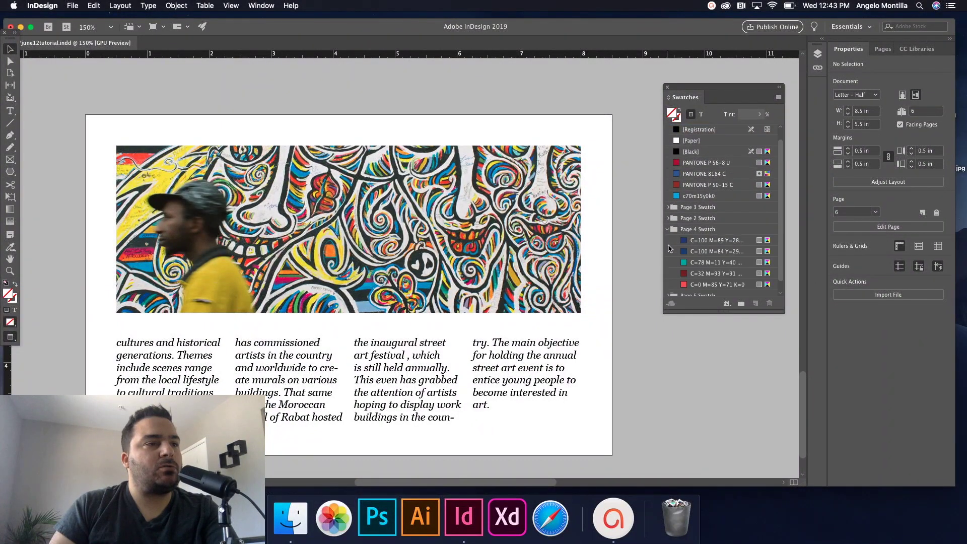
pyautogui.click(668, 230)
pyautogui.click(669, 252)
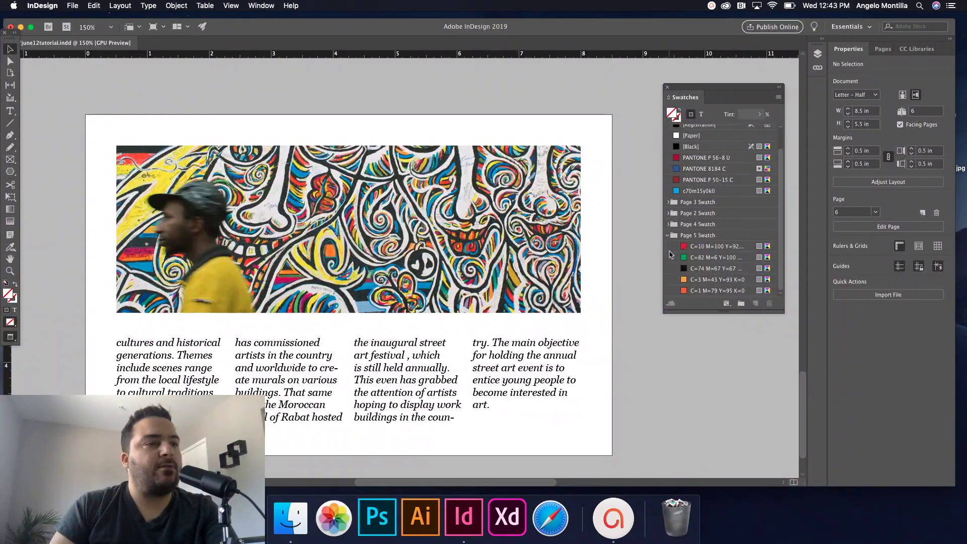
pyautogui.click(669, 241)
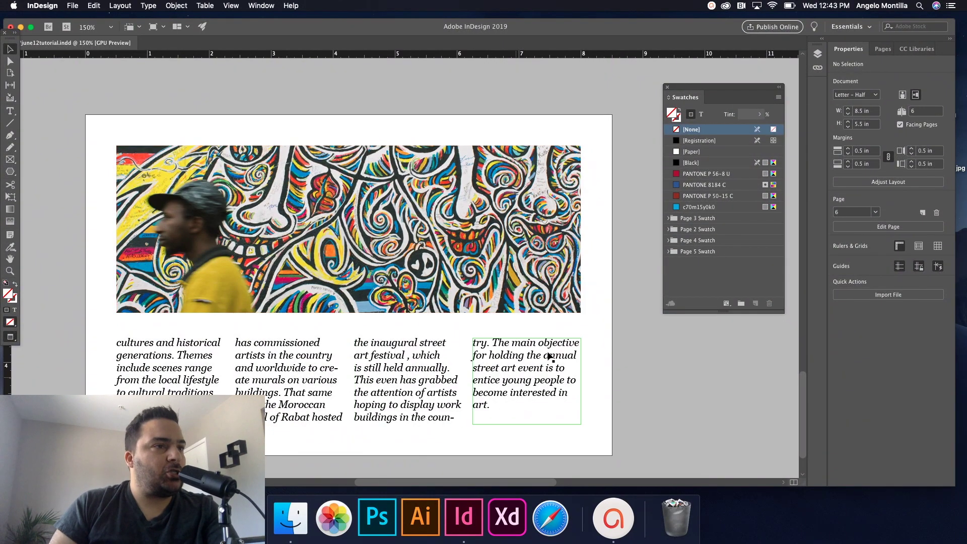
pyautogui.press('super+minus')
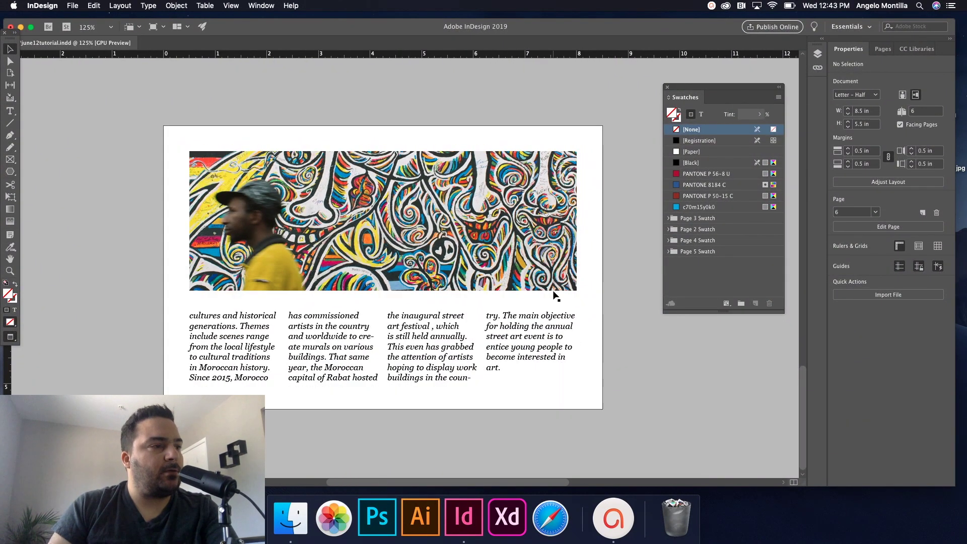
# - Switch from the Eyedropper to the Color Theme Tool in the toolbar flyout
pyautogui.click(461, 254)
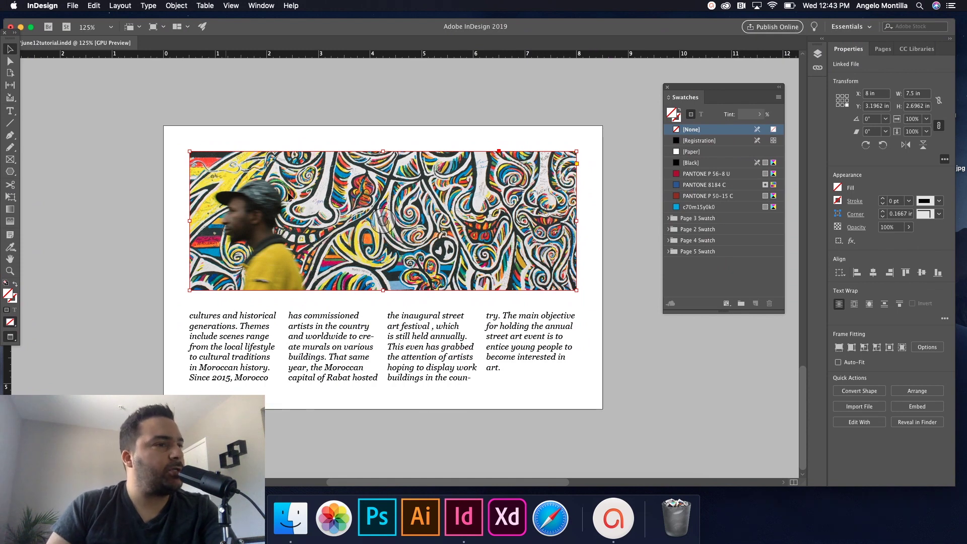
pyautogui.click(144, 167)
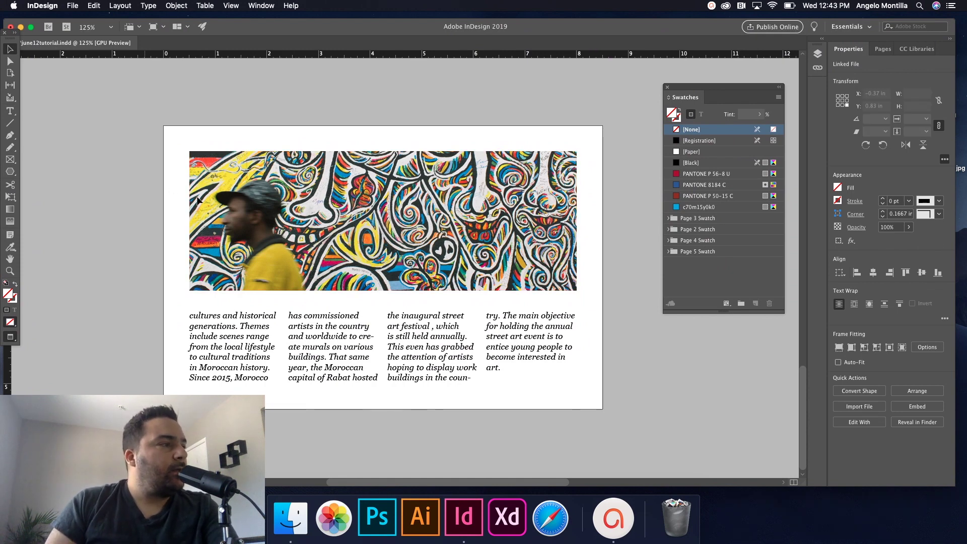
pyautogui.click(12, 248)
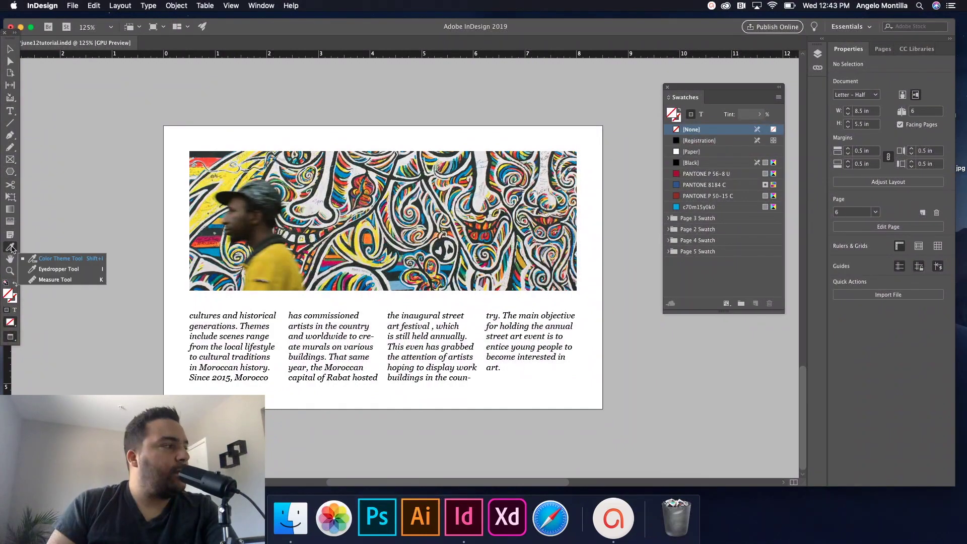
pyautogui.click(61, 270)
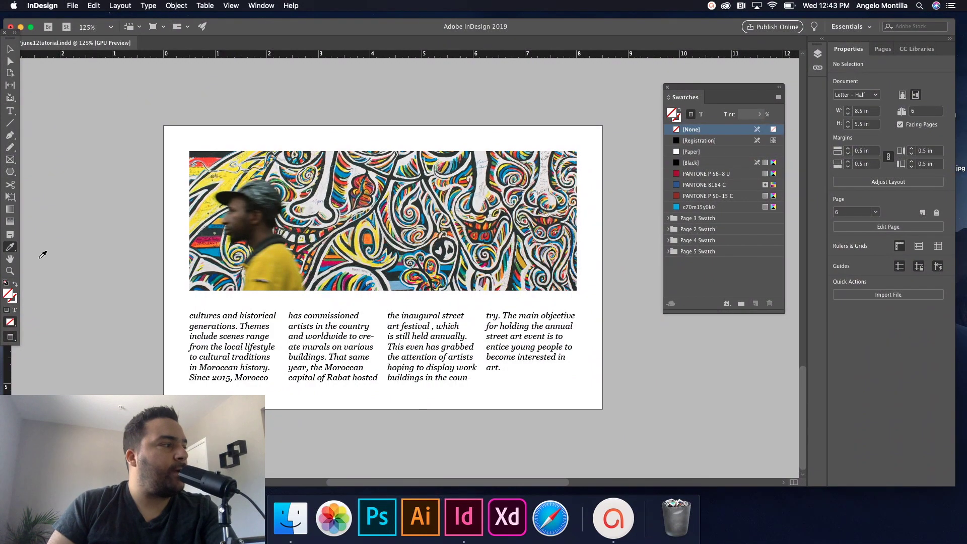
pyautogui.click(11, 248)
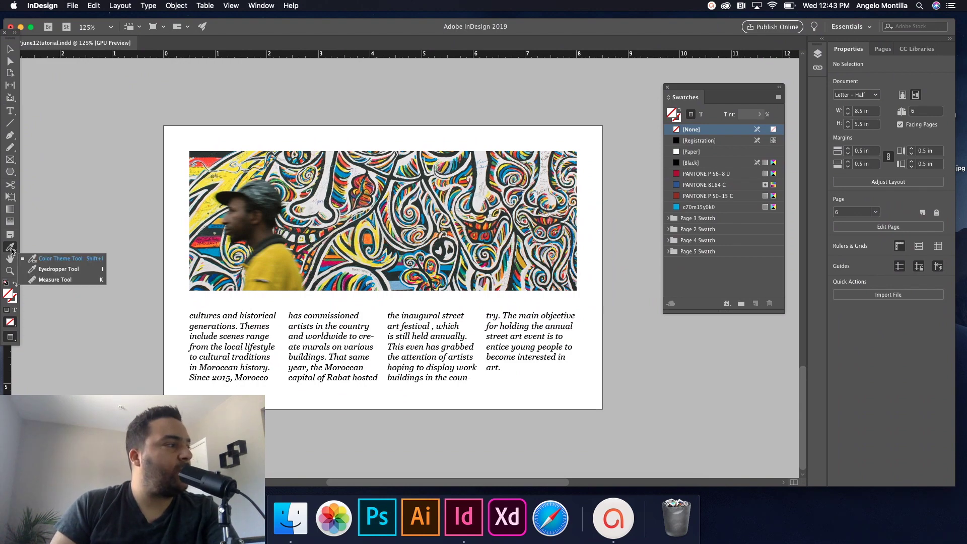
pyautogui.click(58, 261)
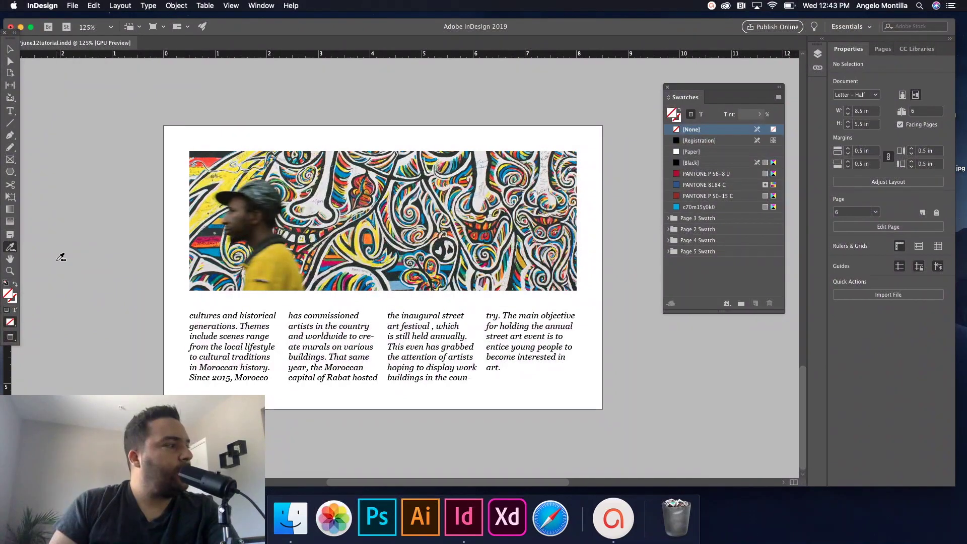
# - Sample a colour theme from the mural photo and preview its Bright and Dark variants
pyautogui.click(394, 206)
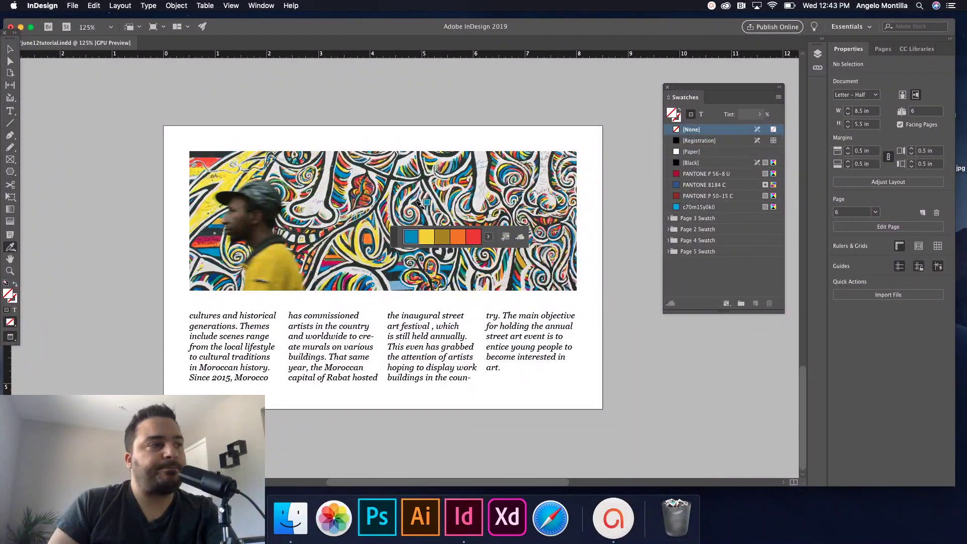
pyautogui.click(489, 239)
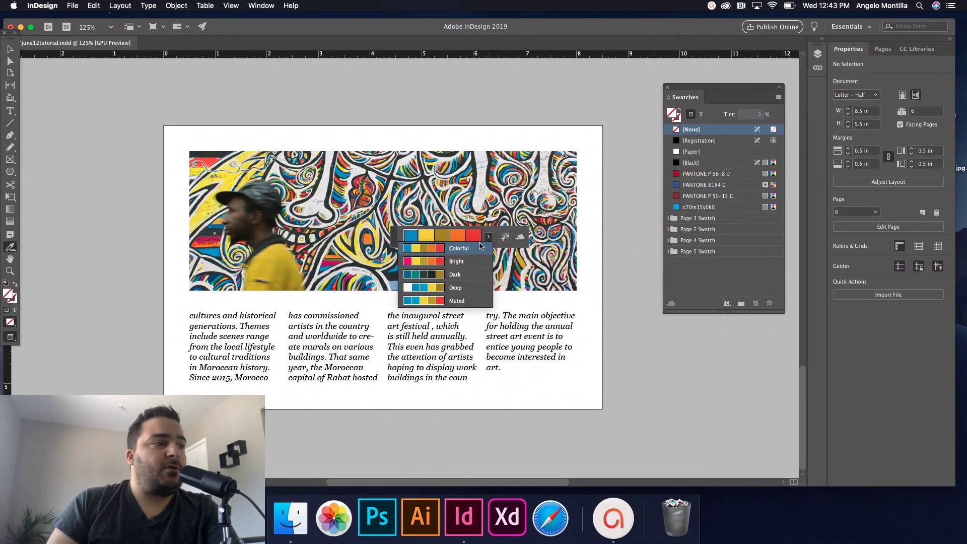
pyautogui.click(465, 266)
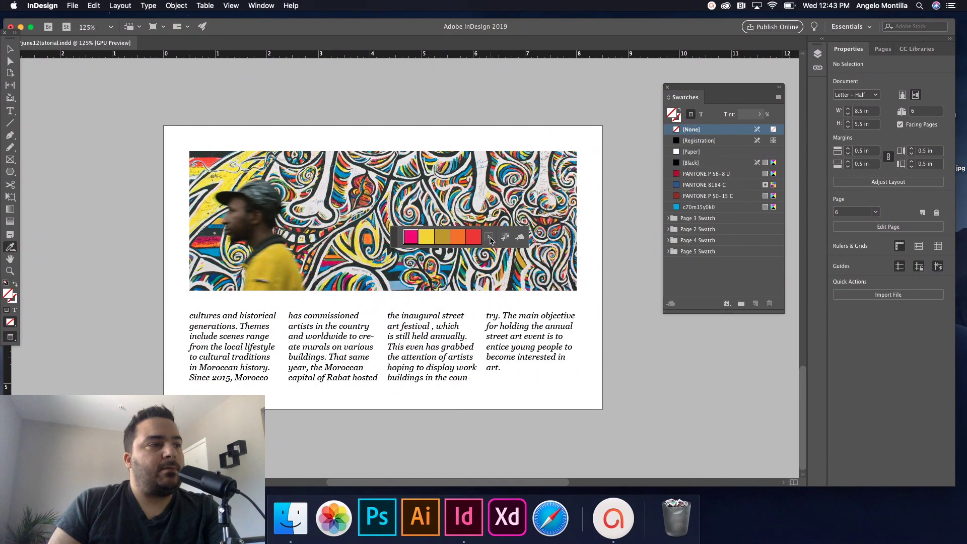
pyautogui.click(489, 240)
pyautogui.click(453, 278)
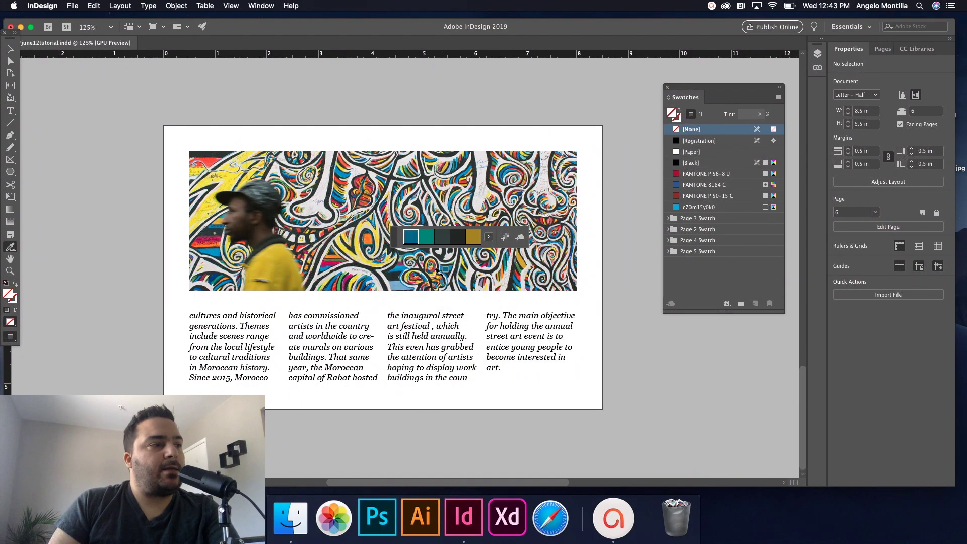
# - Preview the Deep and other theme variants, finally settling on Bright
pyautogui.click(488, 237)
pyautogui.click(449, 287)
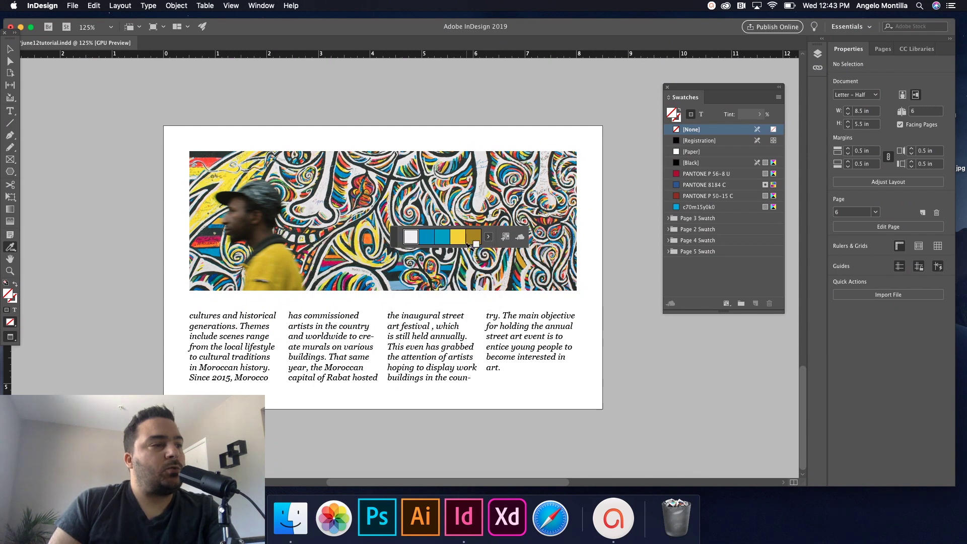
pyautogui.click(488, 237)
pyautogui.click(425, 280)
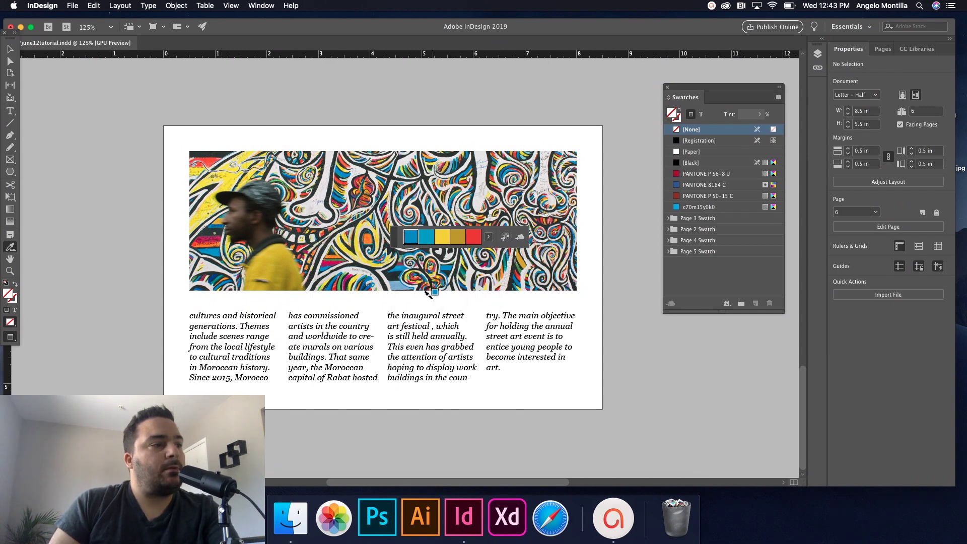
pyautogui.click(489, 239)
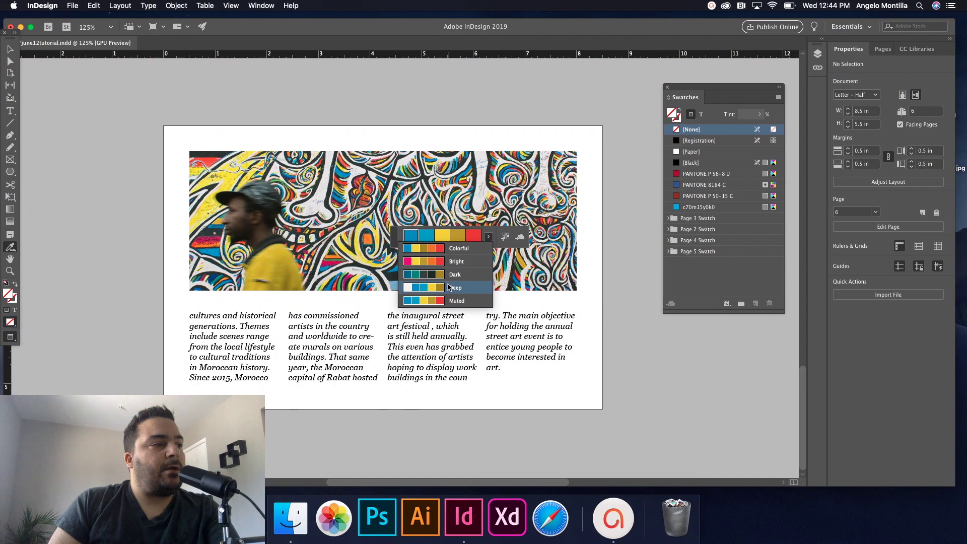
pyautogui.click(461, 289)
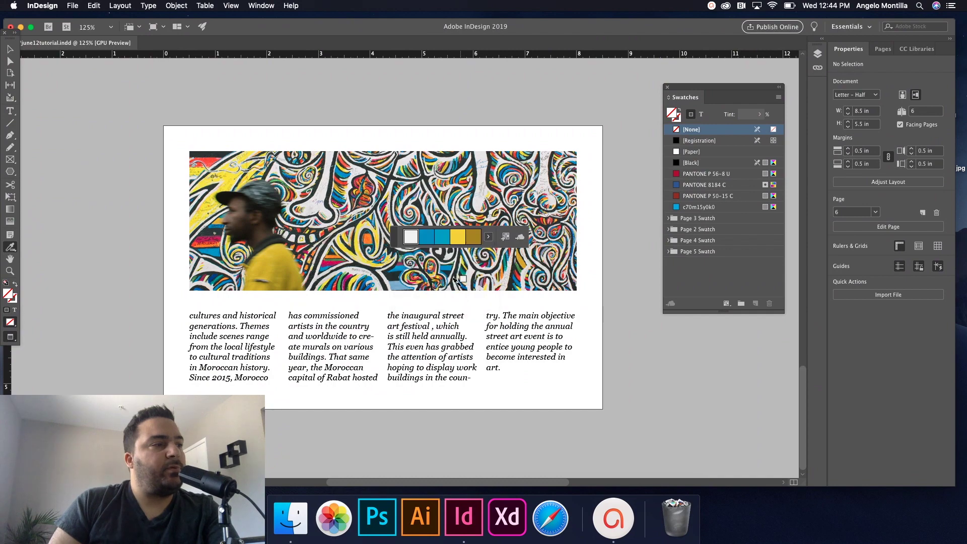
pyautogui.click(489, 239)
pyautogui.click(459, 262)
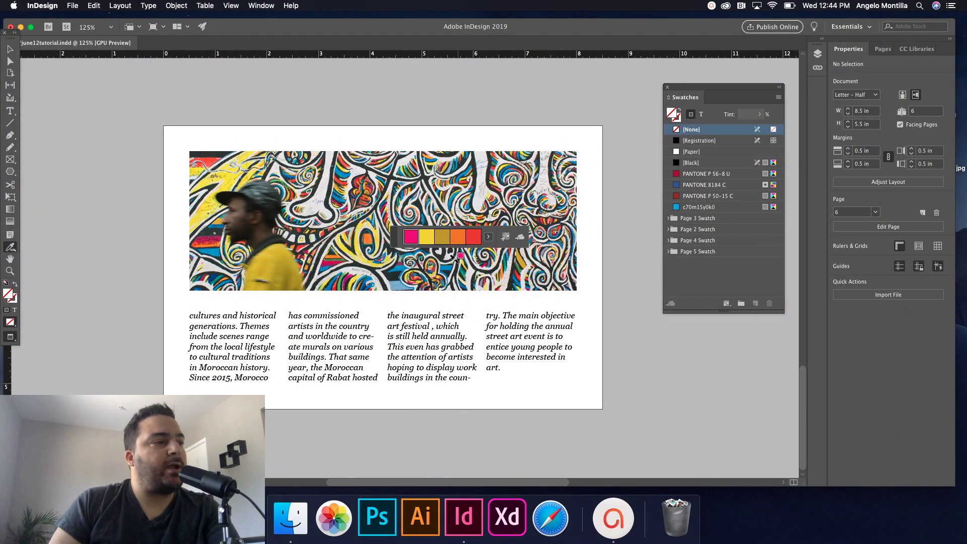
# - Add the Bright theme to Swatches and rename its group 'Page 6 Swatch'
pyautogui.click(506, 239)
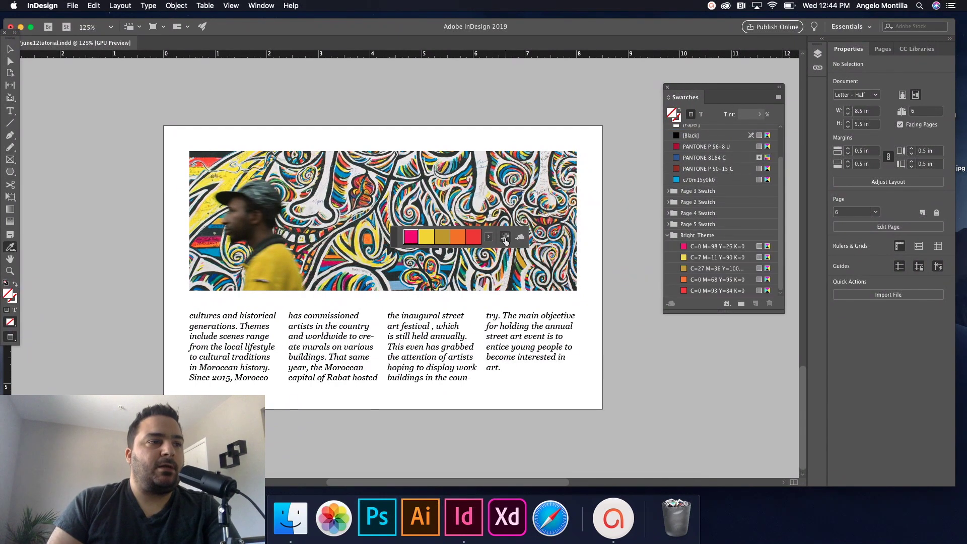
pyautogui.doubleClick(692, 237)
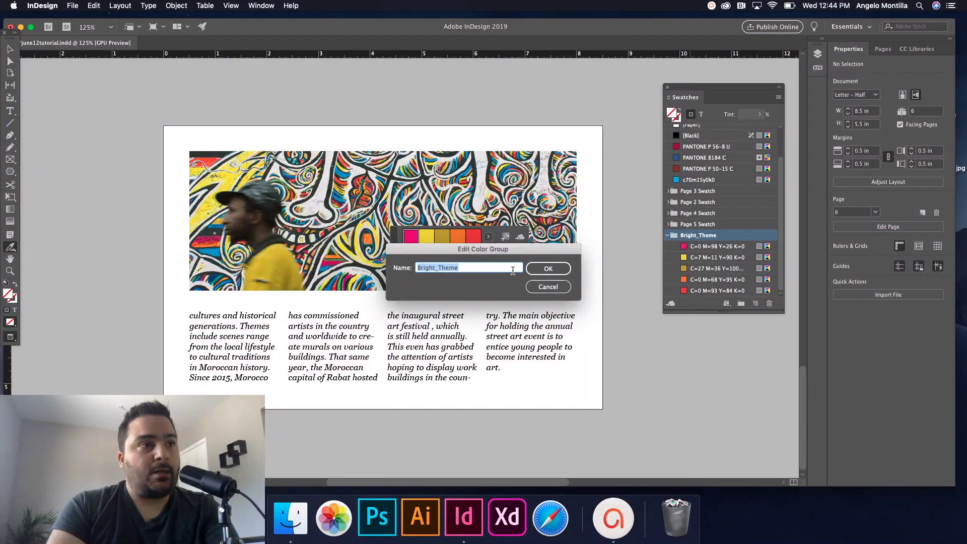
pyautogui.write('Page 6')
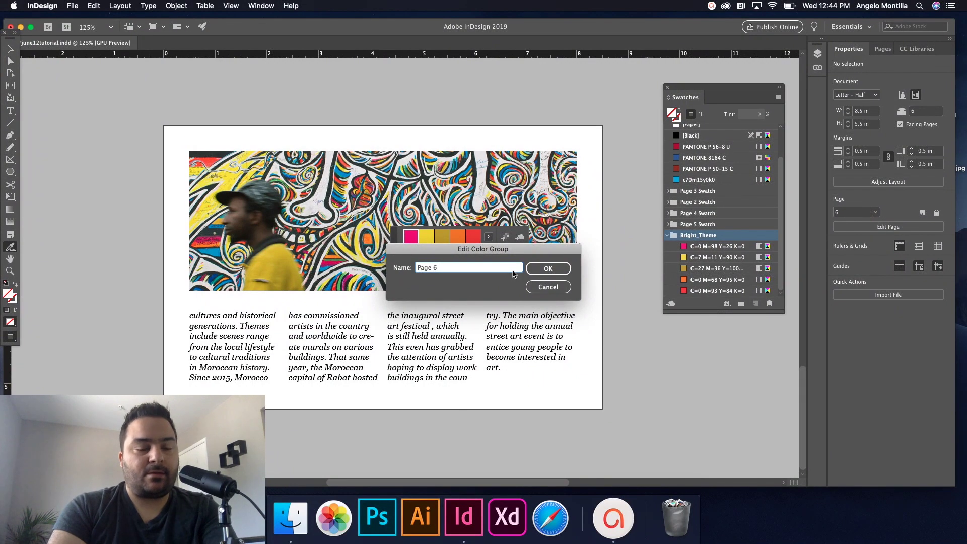
pyautogui.write(' Swatch')
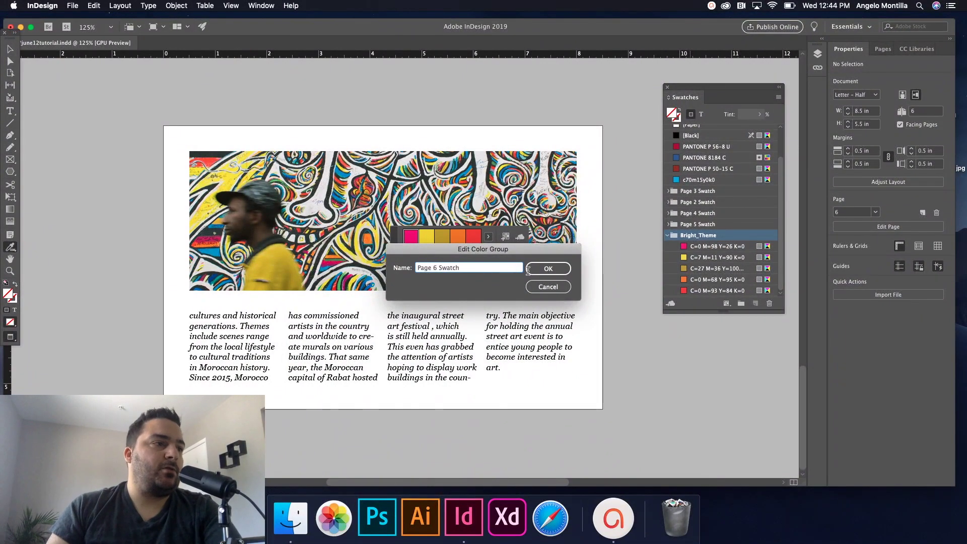
pyautogui.click(550, 268)
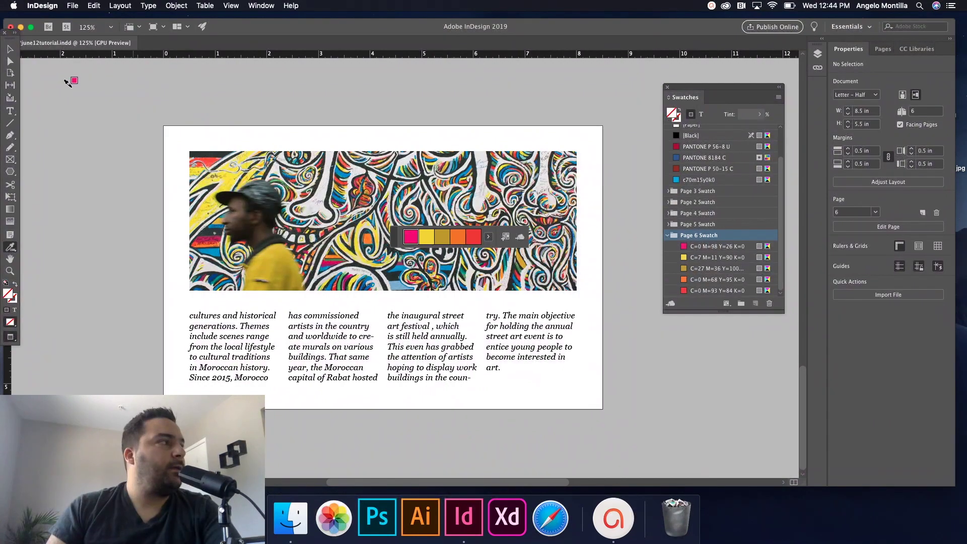
# - Return to the Selection tool and select page 4's Colour Palette label and circles
pyautogui.click(10, 50)
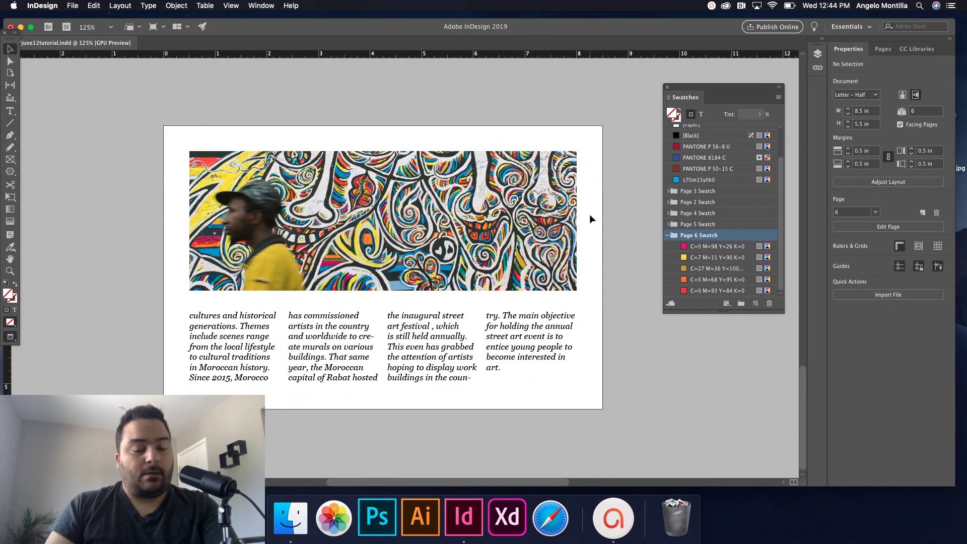
pyautogui.scroll(-1, 613, 232)
pyautogui.scroll(10, 531, 249)
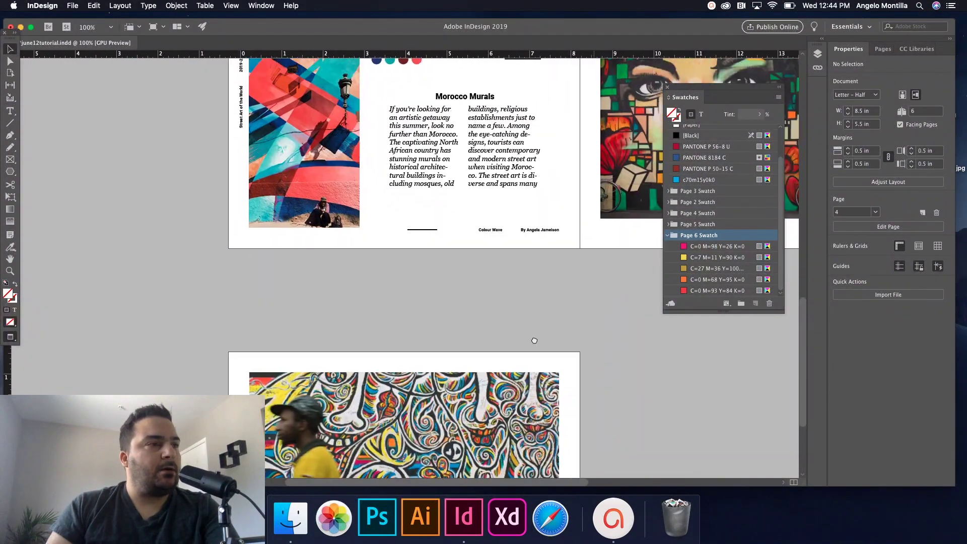
pyautogui.scroll(5, 534, 341)
pyautogui.hscroll(4, 534, 340)
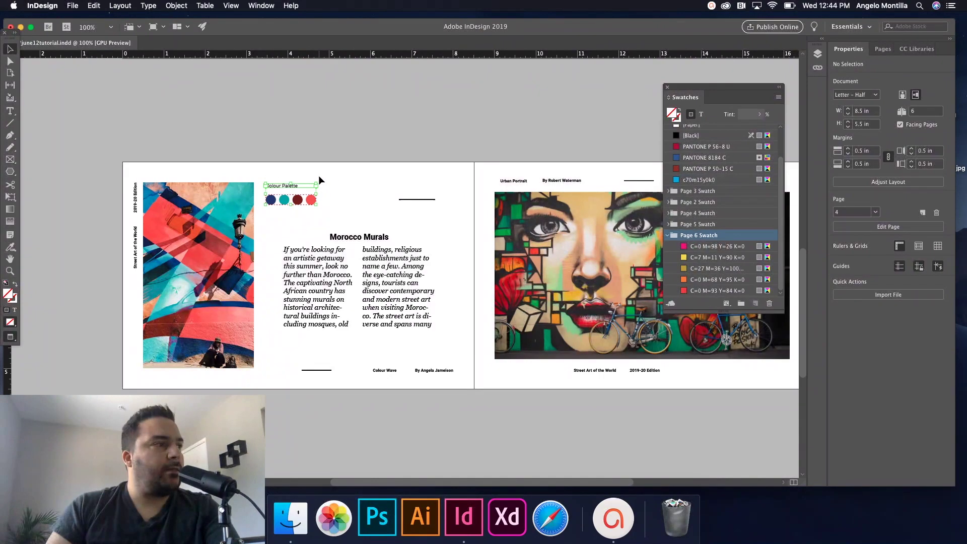
pyautogui.moveTo(319, 179); pyautogui.dragTo(316, 201)
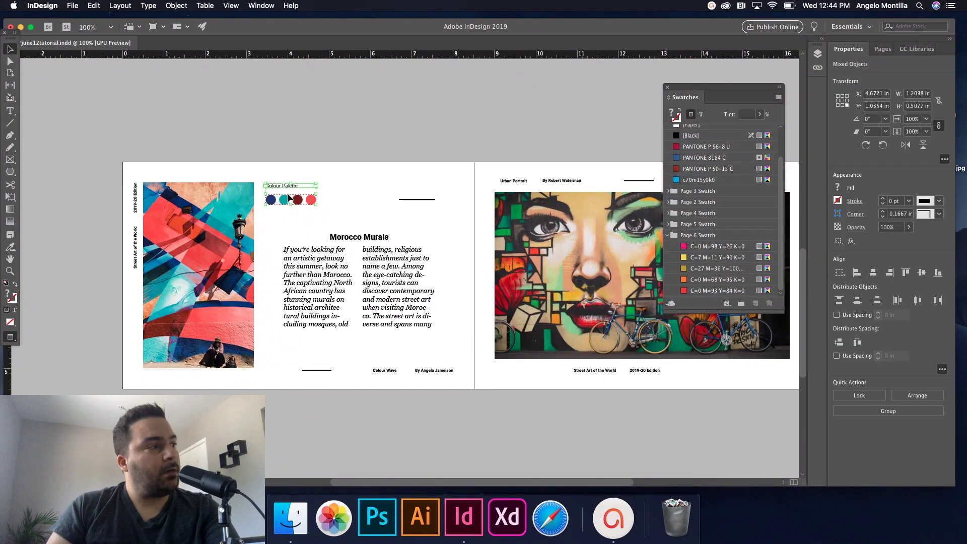
pyautogui.scroll(-10, 294, 219)
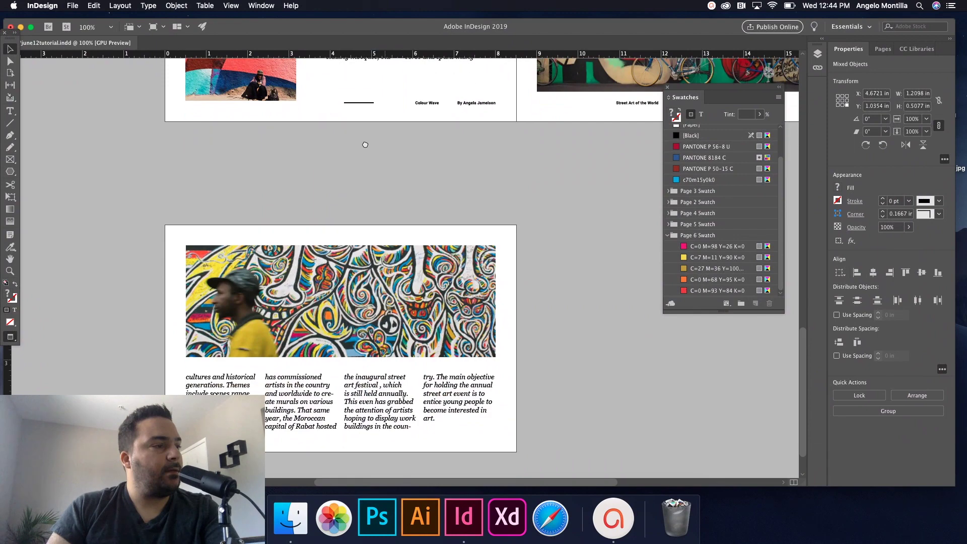
pyautogui.click(444, 406)
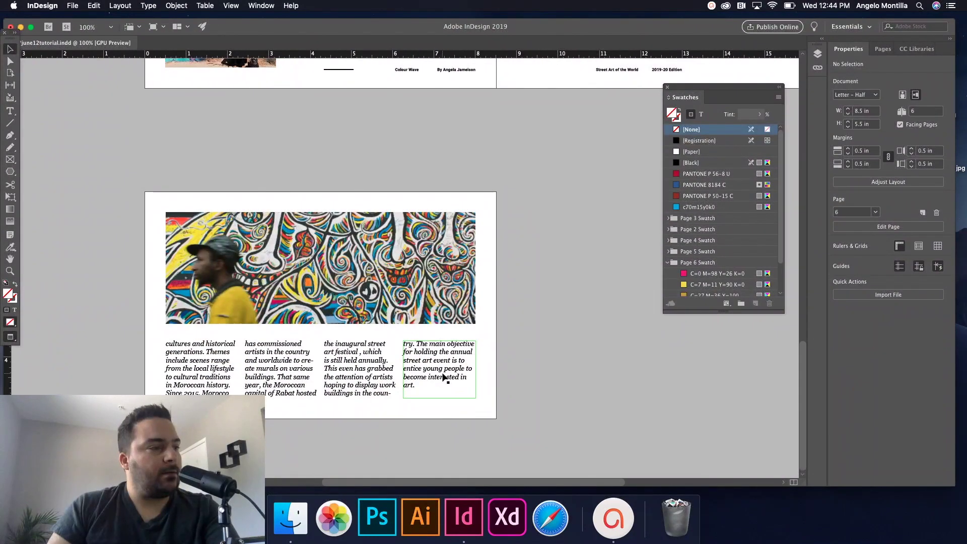
# - Delete page 6's fourth text column and paste the Colour Palette group in its place
pyautogui.click(444, 378)
pyautogui.press('Delete')
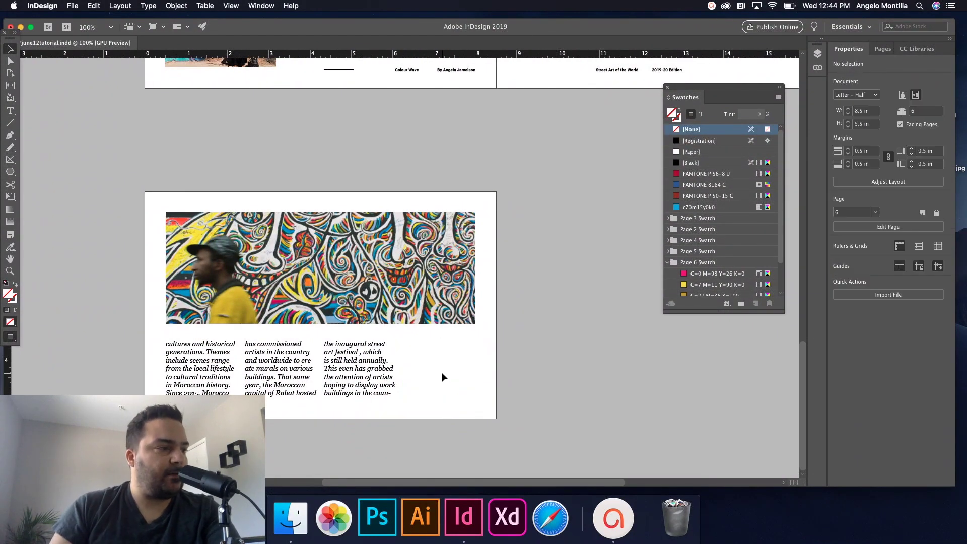
pyautogui.scroll(2, 444, 383)
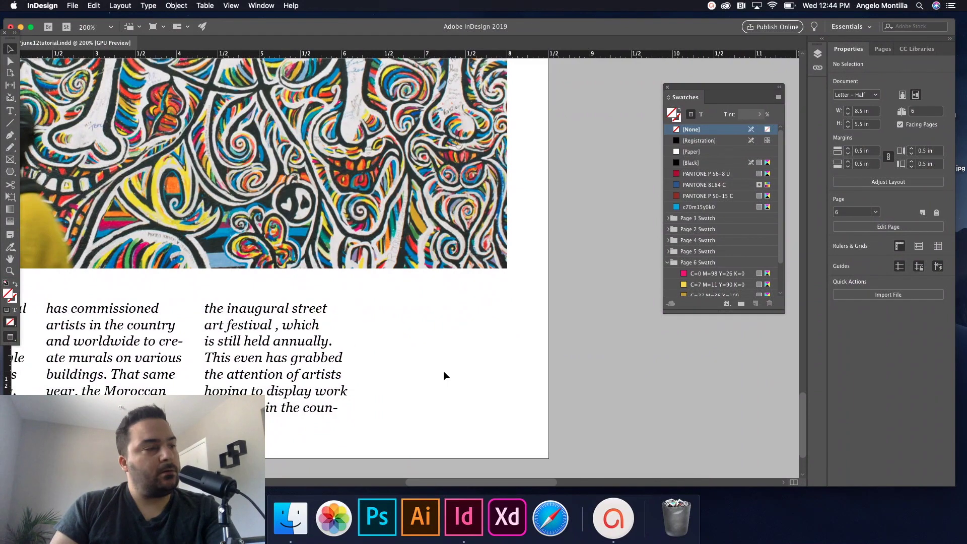
pyautogui.press('cmd+v')
pyautogui.moveTo(444, 281); pyautogui.dragTo(478, 372)
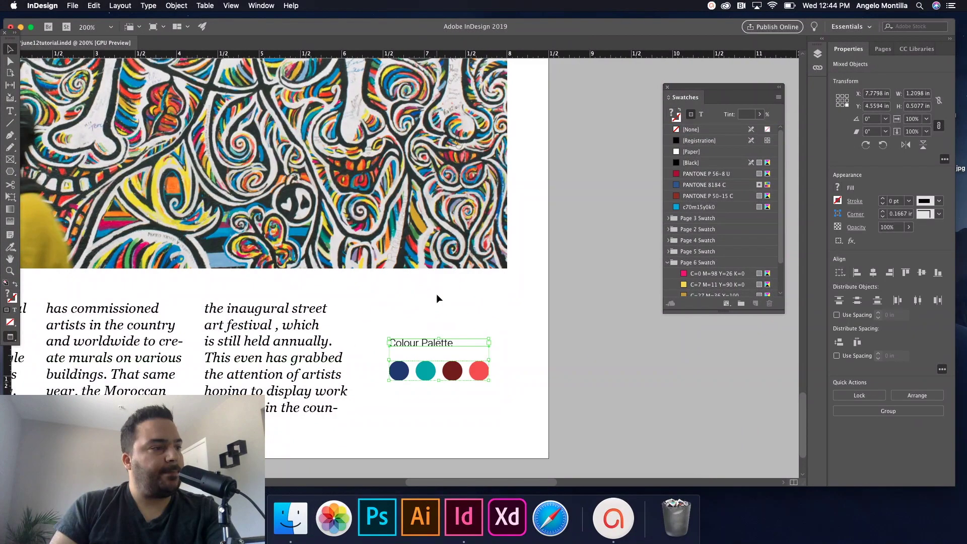
pyautogui.click(436, 300)
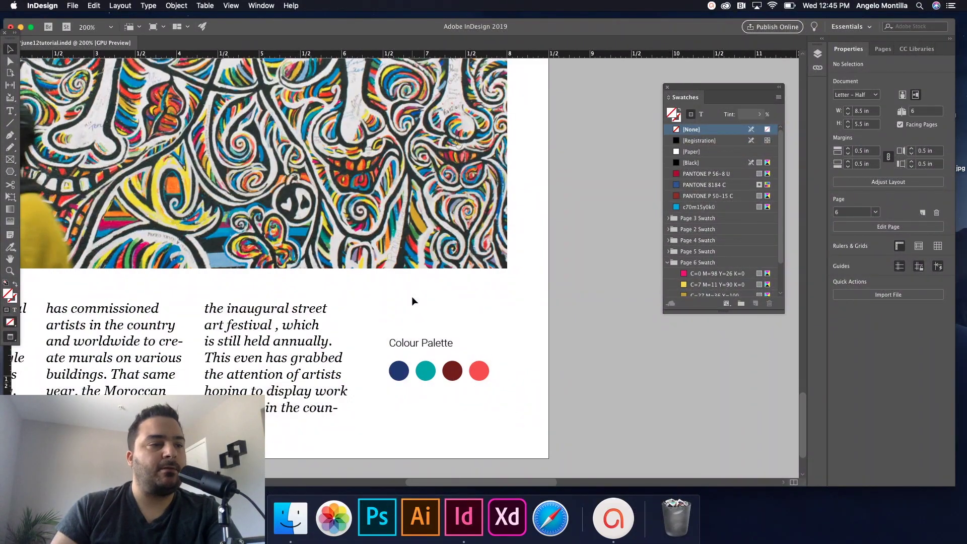
pyautogui.moveTo(779, 245); pyautogui.dragTo(781, 282)
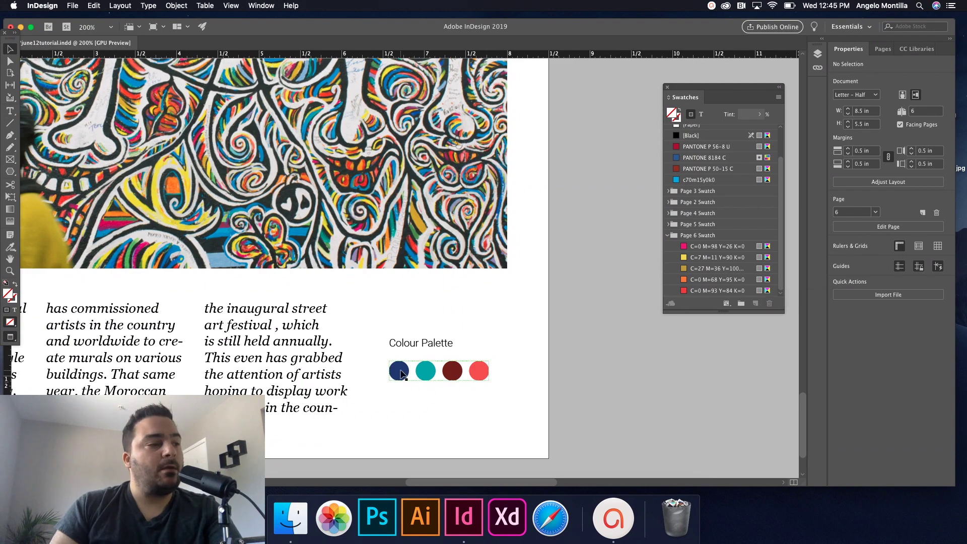
pyautogui.click(481, 374)
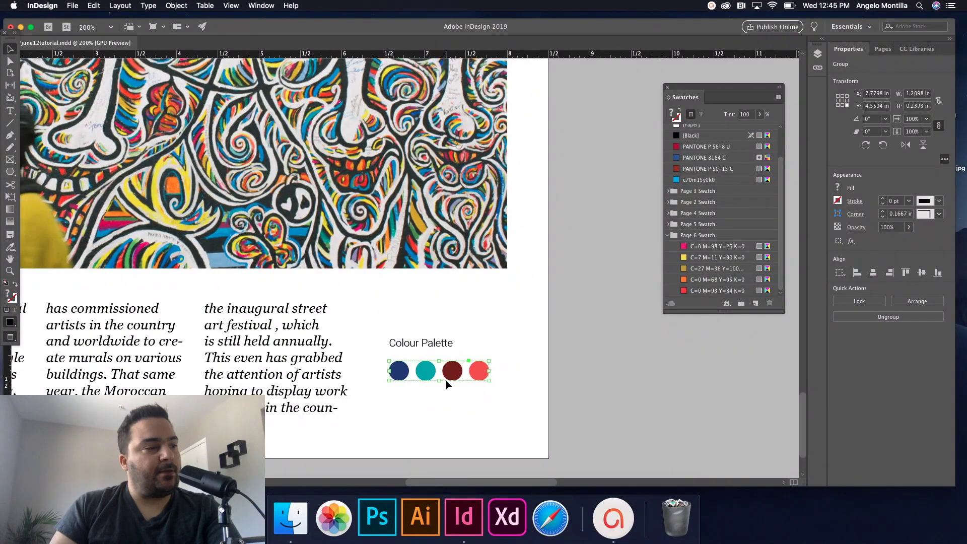
# - Fill the first circle with the pink swatch and the teal circle with yellow
pyautogui.scroll(4, 446, 381)
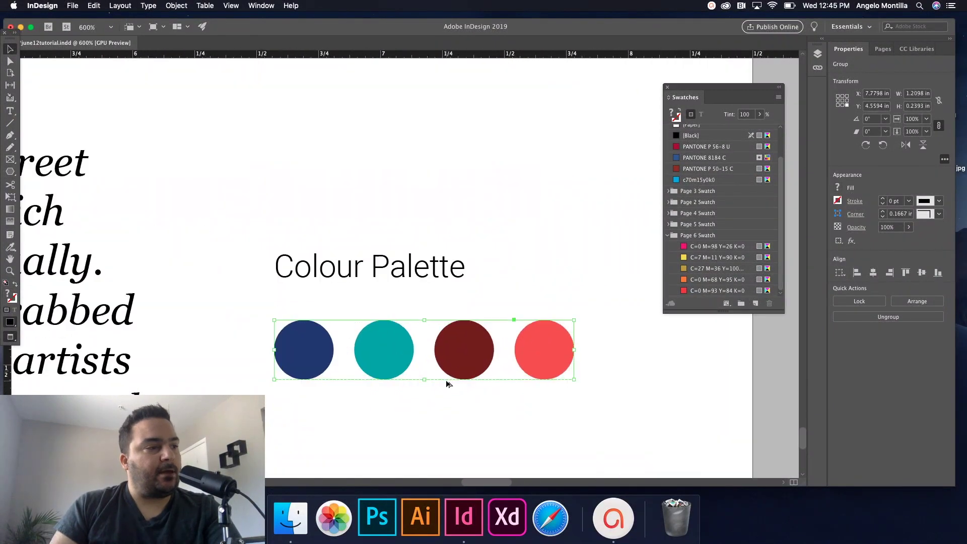
pyautogui.click(297, 284)
pyautogui.doubleClick(267, 327)
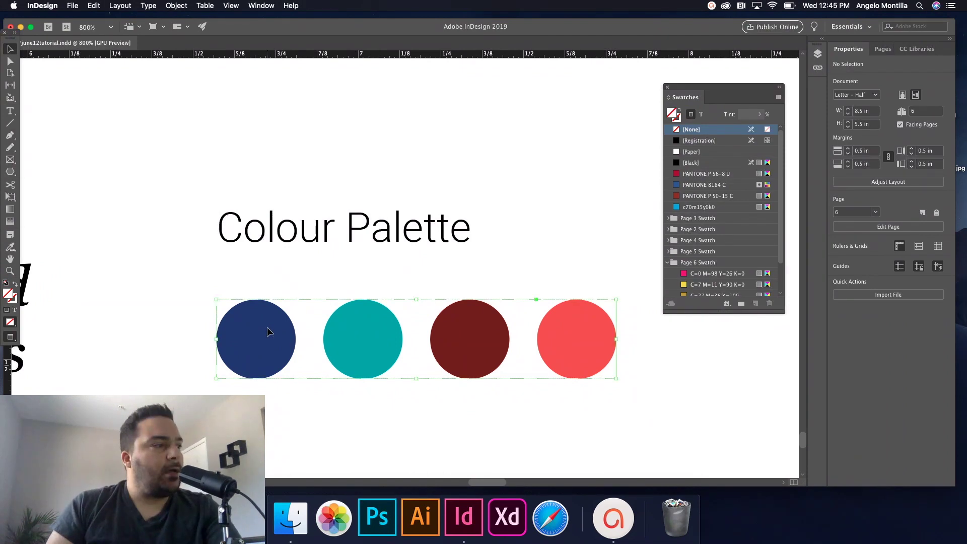
pyautogui.moveTo(784, 222); pyautogui.dragTo(784, 305)
pyautogui.click(700, 246)
pyautogui.click(368, 340)
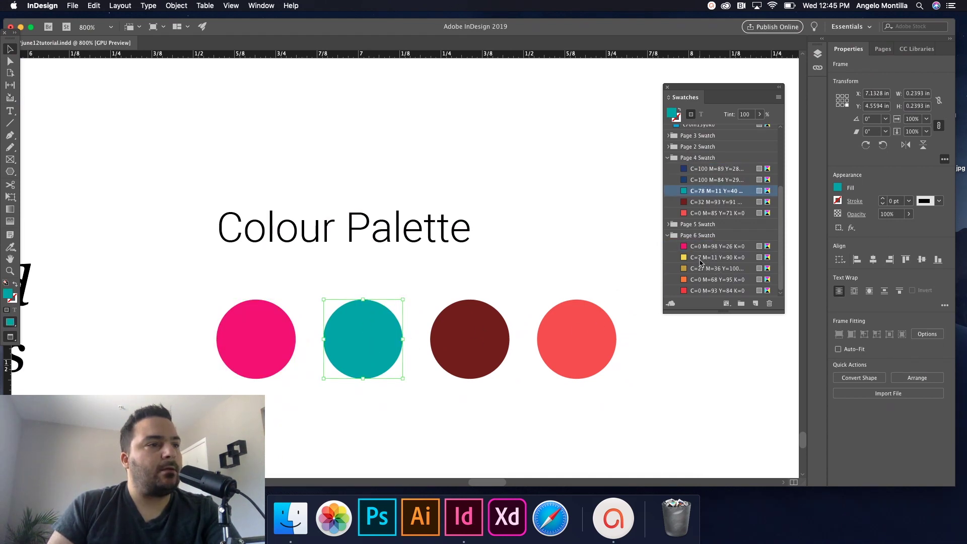
pyautogui.click(700, 259)
# - Fill the third circle orange and the fourth with the C=0 M=93 Y=84 swatch
pyautogui.click(481, 335)
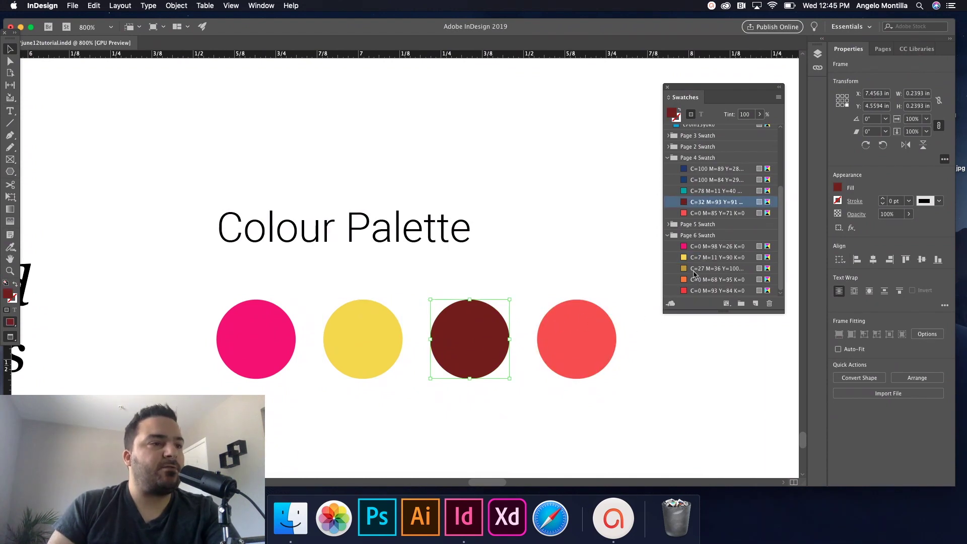
pyautogui.click(699, 269)
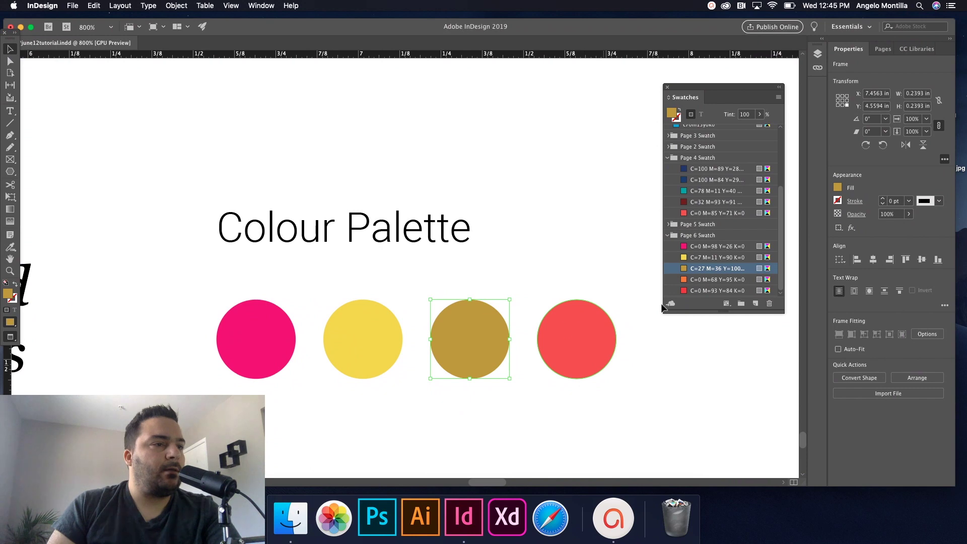
pyautogui.click(713, 280)
pyautogui.click(572, 345)
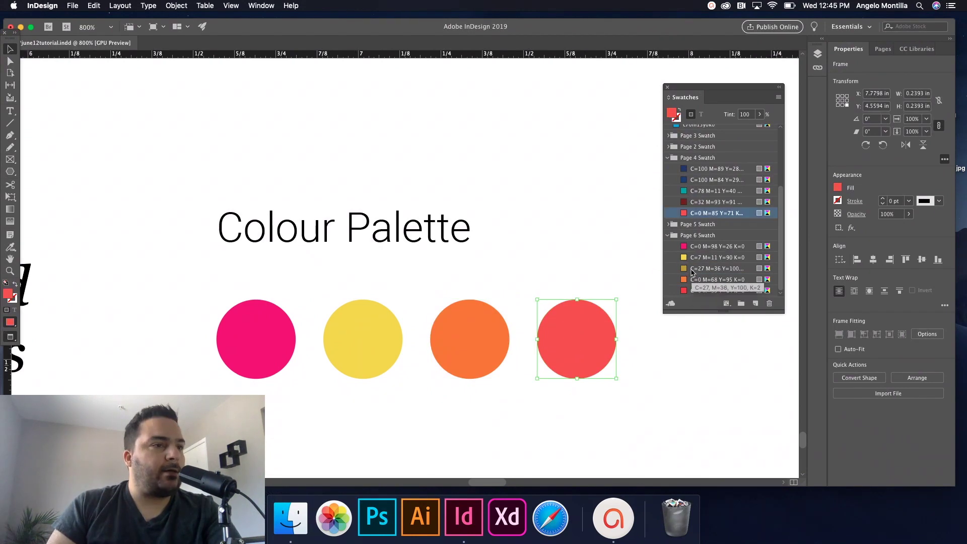
pyautogui.click(702, 291)
pyautogui.click(539, 275)
# - Fit page 6 in view, centre the Colour Palette, and open the pink C=0 M=98 Y=26 K=0 swatch's options
pyautogui.scroll(-5, 538, 270)
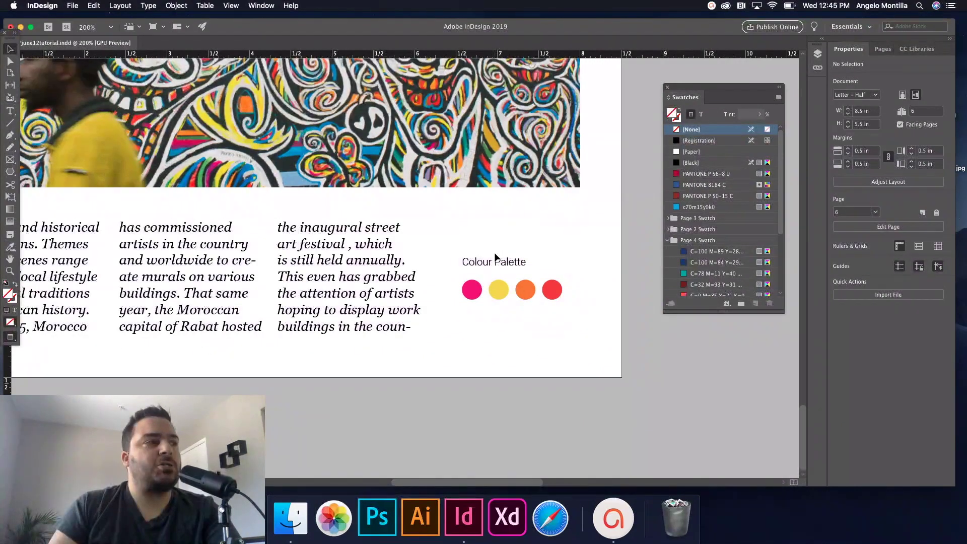
pyautogui.press('super+0')
pyautogui.scroll(5, 501, 341)
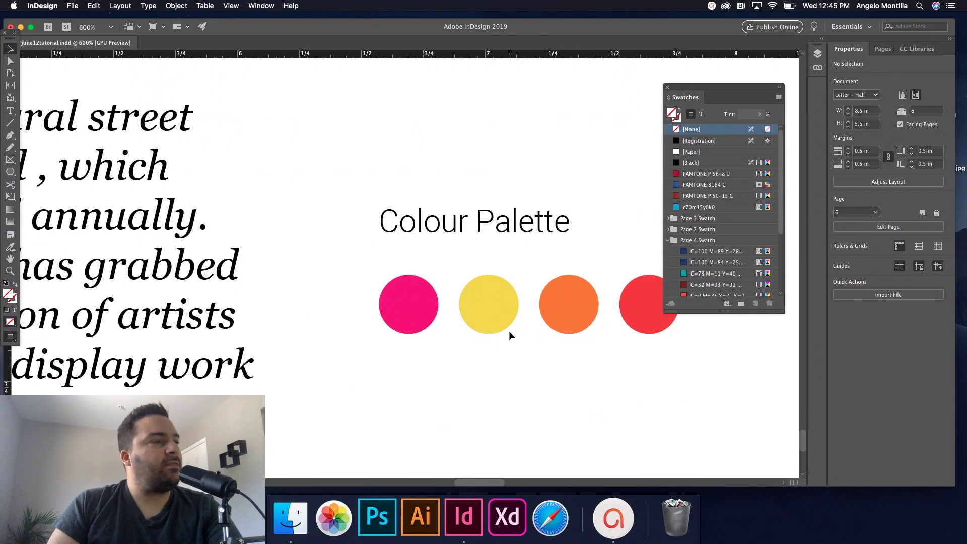
pyautogui.scroll(-2, 538, 341)
pyautogui.moveTo(592, 351); pyautogui.dragTo(491, 361)
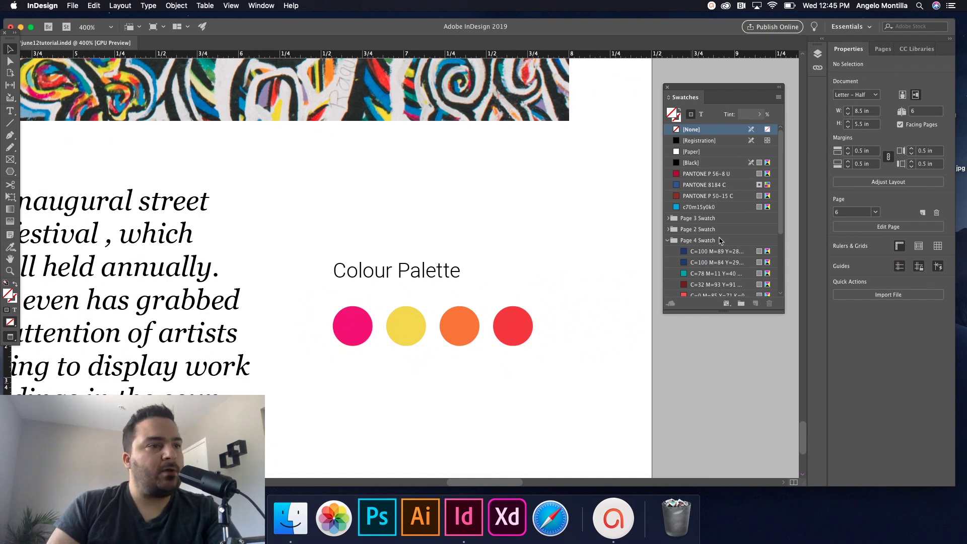
pyautogui.scroll(-3, 779, 285)
pyautogui.scroll(-1, 779, 285)
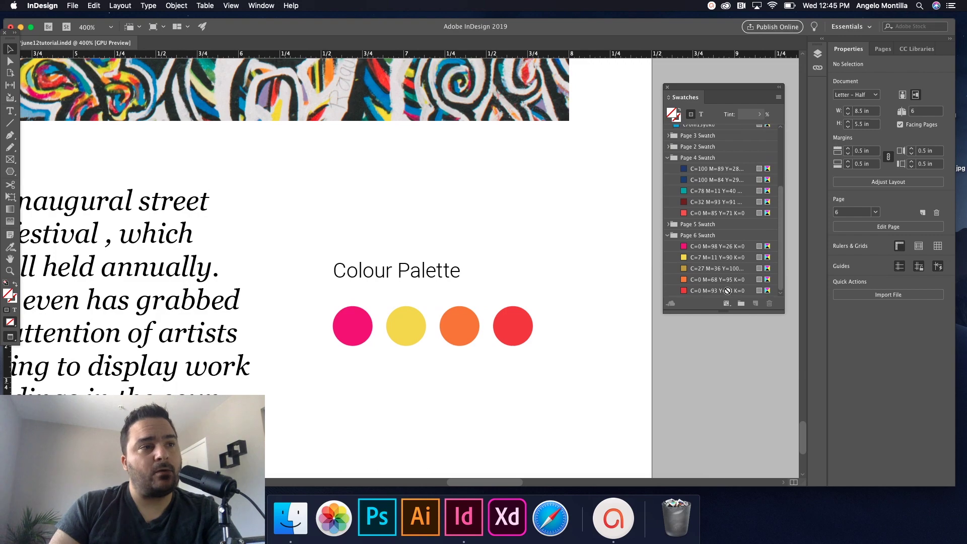
pyautogui.doubleClick(684, 247)
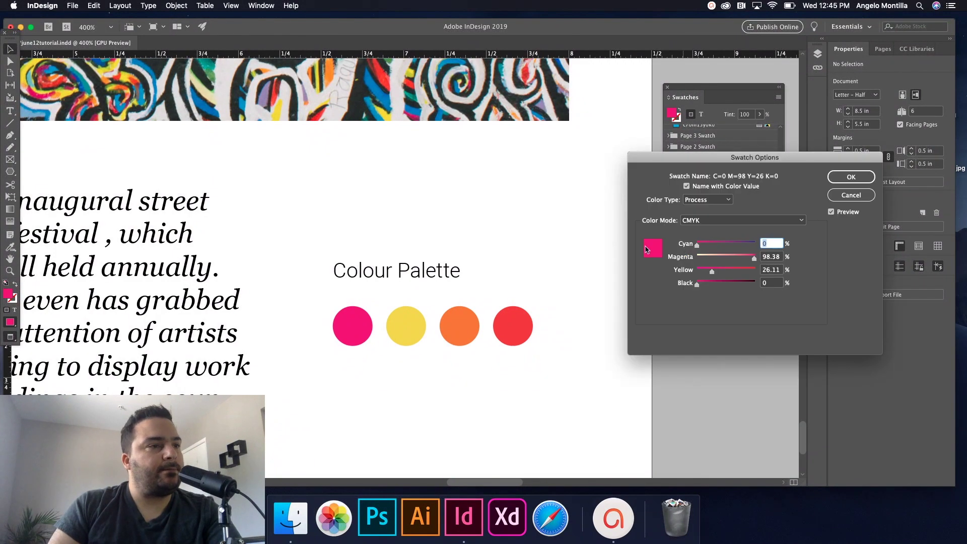
# - Try more cyan, magenta 70 and a little black on the pink swatch, keeping CMYK mode
pyautogui.moveTo(698, 246); pyautogui.dragTo(731, 246)
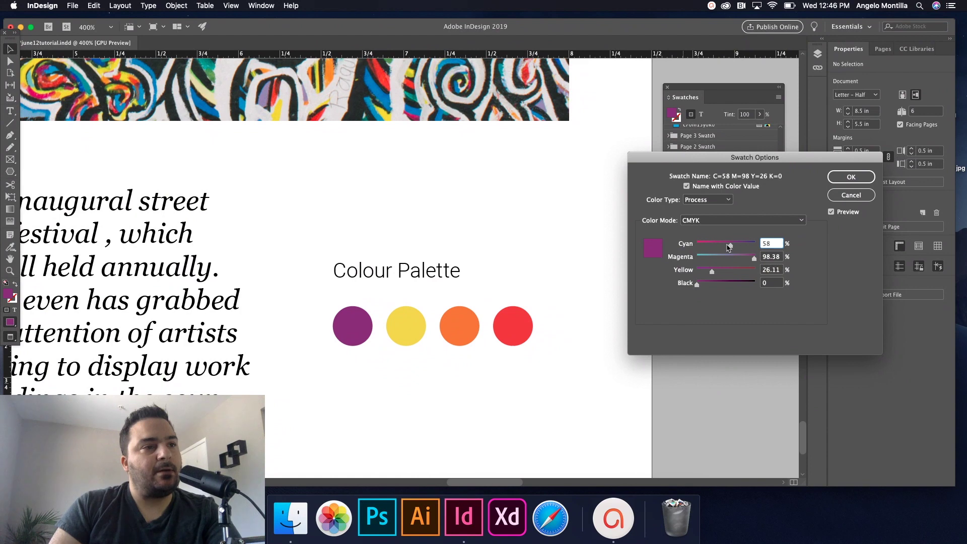
pyautogui.moveTo(738, 247)
pyautogui.mouseDown()
pyautogui.moveTo(706, 246)
pyautogui.moveTo(751, 262)
pyautogui.moveTo(738, 259)
pyautogui.mouseUp()
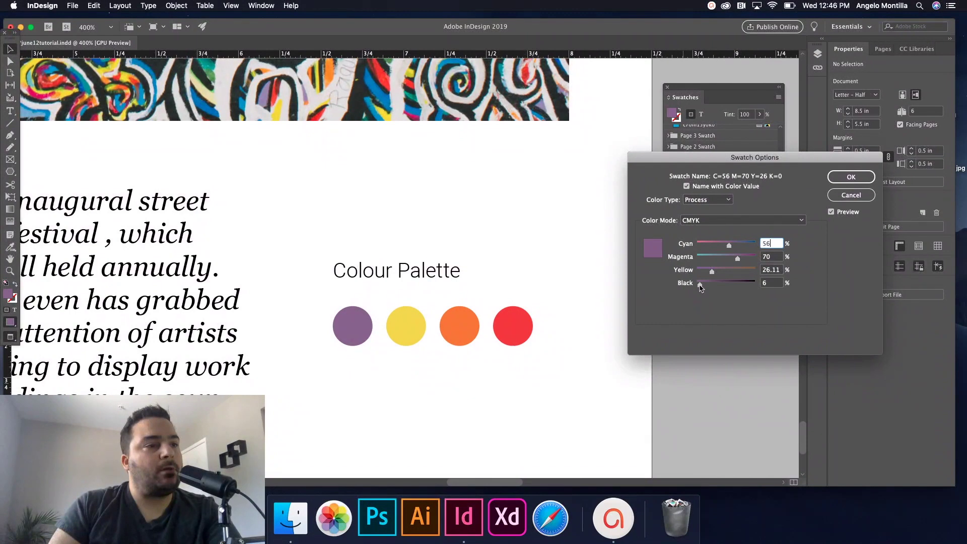
pyautogui.moveTo(697, 285)
pyautogui.mouseDown()
pyautogui.moveTo(727, 286)
pyautogui.moveTo(697, 285)
pyautogui.mouseUp()
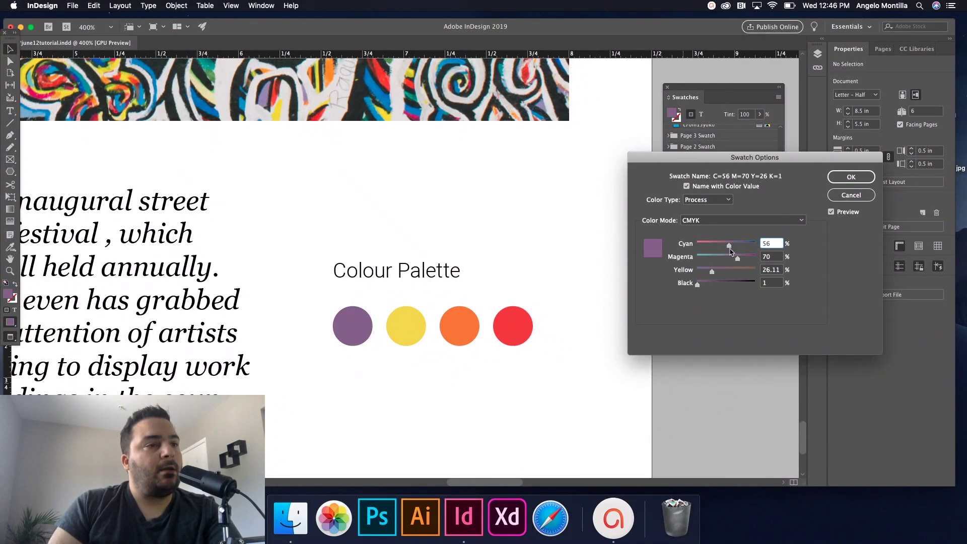
pyautogui.click(712, 221)
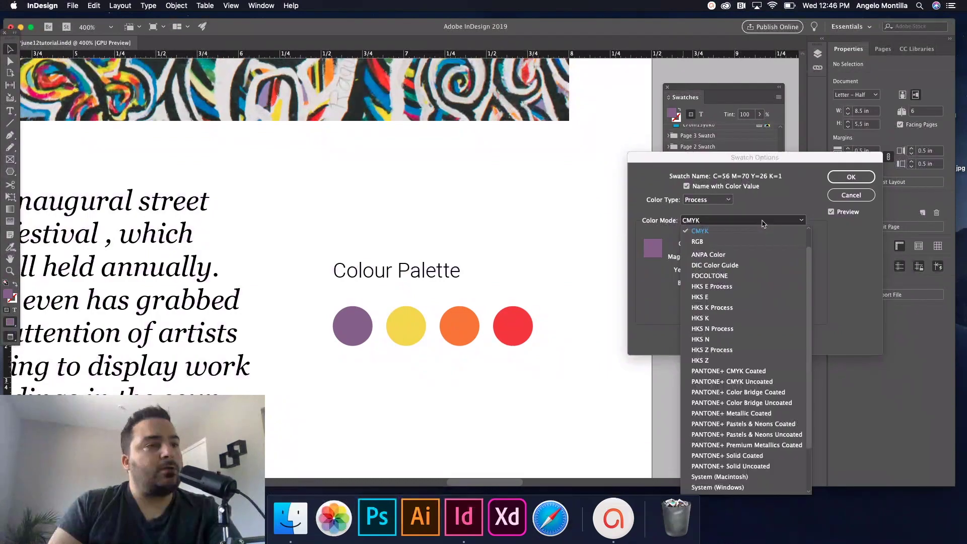
pyautogui.click(711, 223)
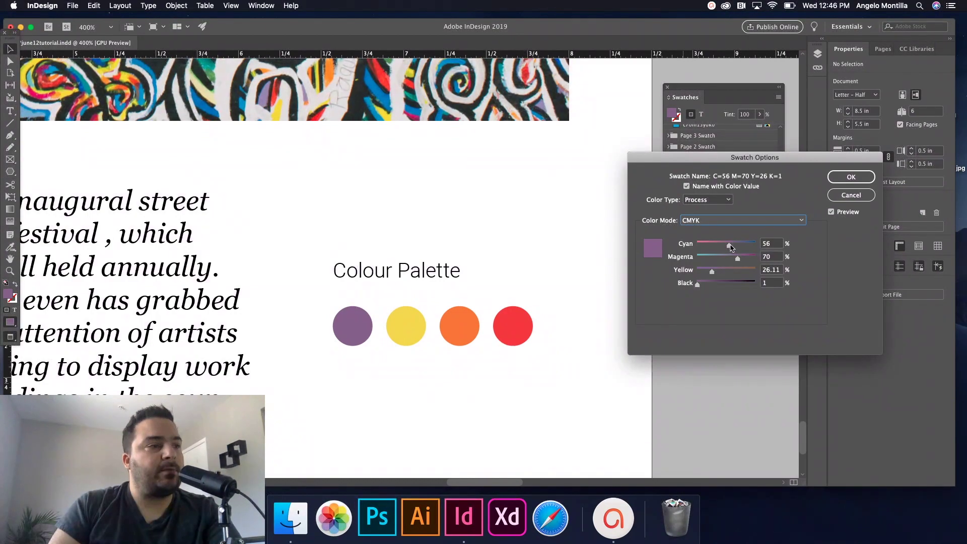
# - Push the swatch toward teal with yellow 60, cancel, then open and cancel the yellow swatch's options
pyautogui.moveTo(730, 246)
pyautogui.mouseDown()
pyautogui.moveTo(741, 245)
pyautogui.moveTo(724, 260)
pyautogui.mouseUp()
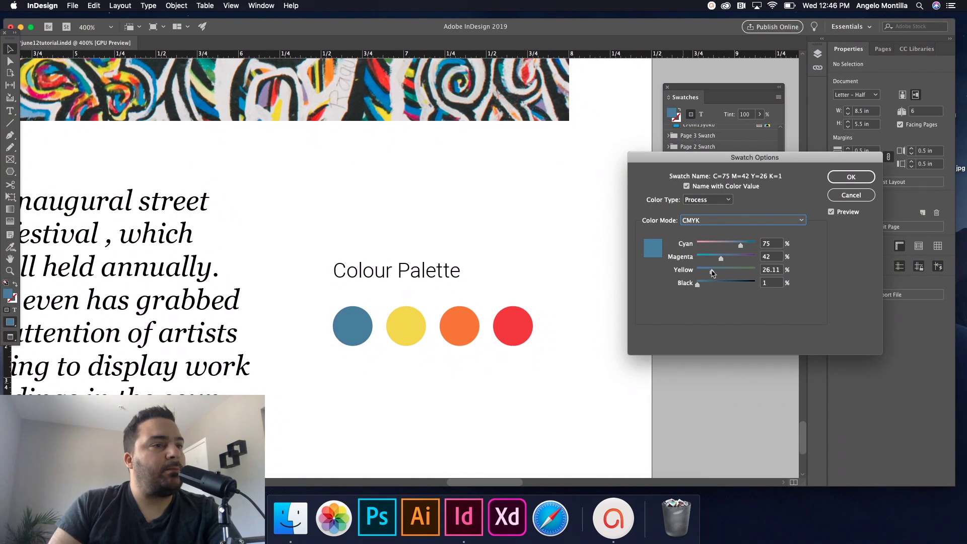
pyautogui.moveTo(712, 272)
pyautogui.mouseDown()
pyautogui.moveTo(732, 272)
pyautogui.moveTo(718, 258)
pyautogui.mouseUp()
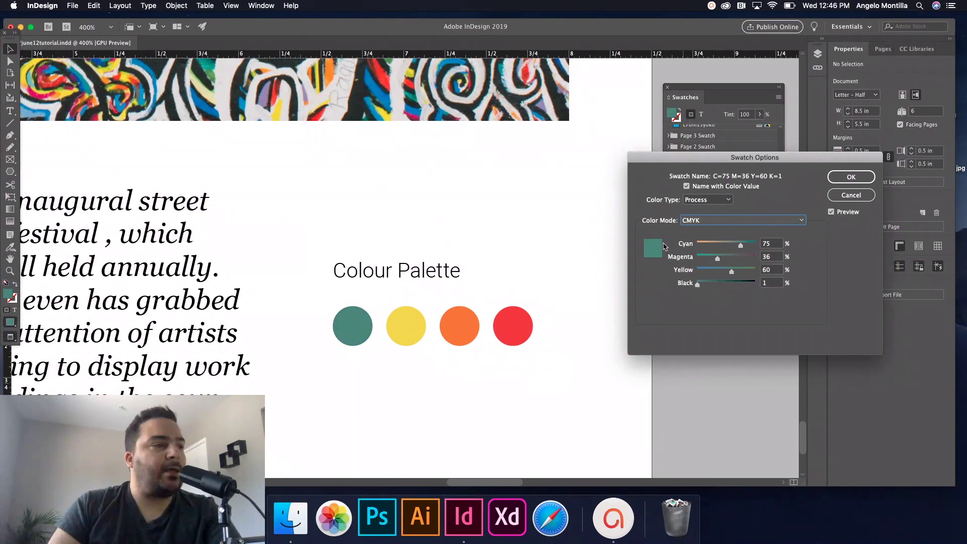
pyautogui.click(851, 197)
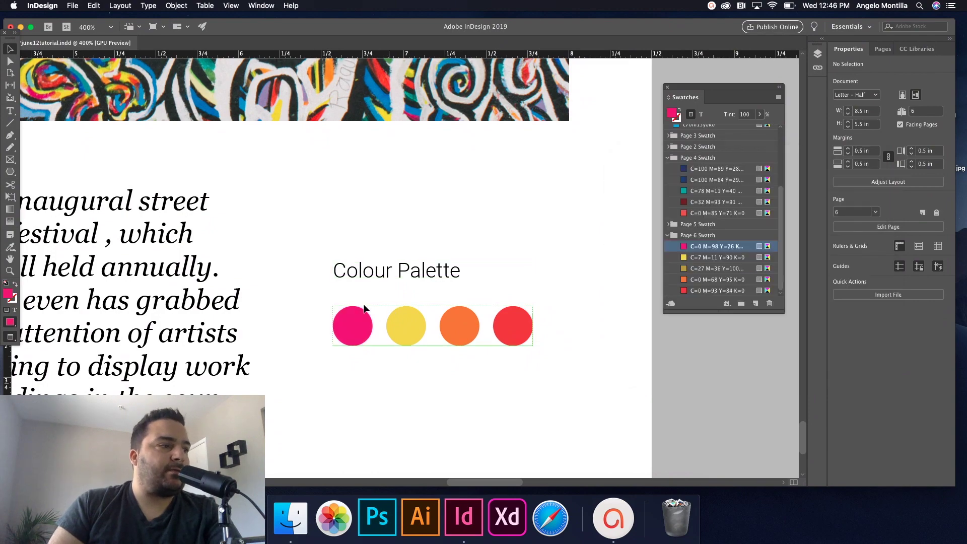
pyautogui.doubleClick(693, 260)
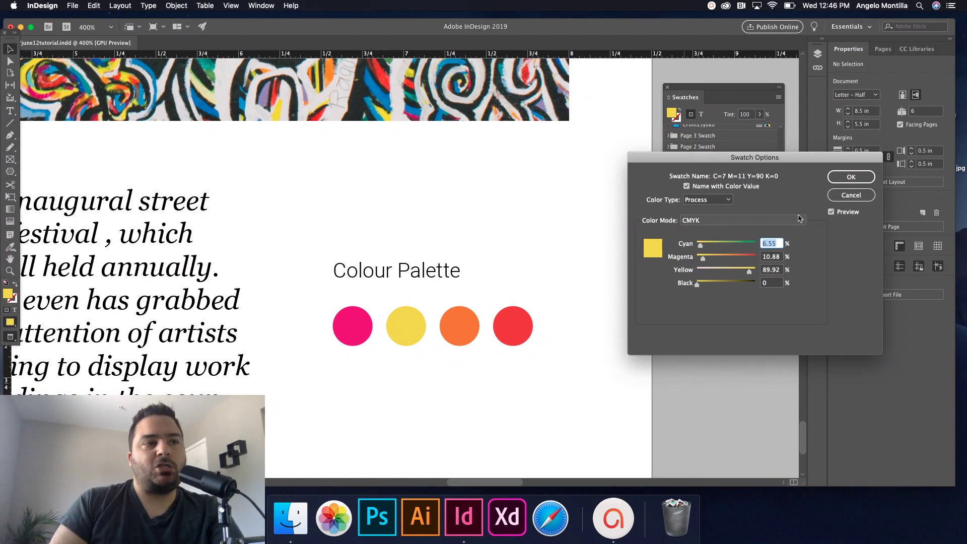
pyautogui.click(851, 196)
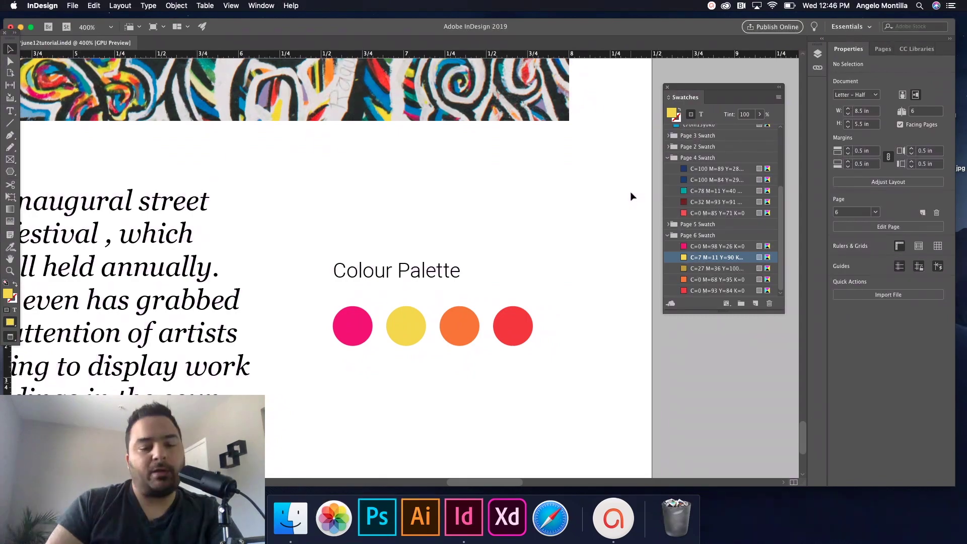
# - Return to the page 4 Morocco Murals spread, select its text frame, and collapse Page 4 Swatch
pyautogui.scroll(-5, 630, 191)
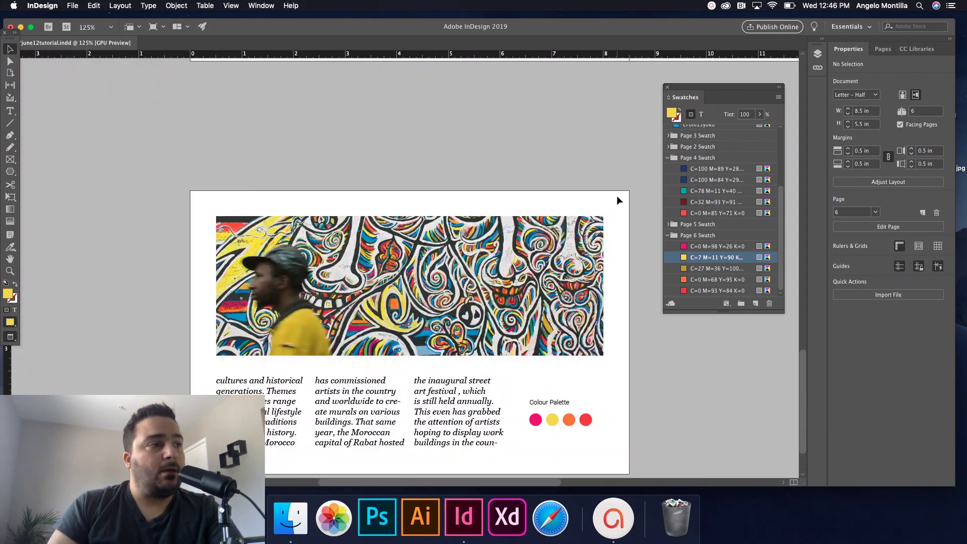
pyautogui.hscroll(3, 569, 211)
pyautogui.scroll(5, 488, 205)
pyautogui.hscroll(-2, 488, 205)
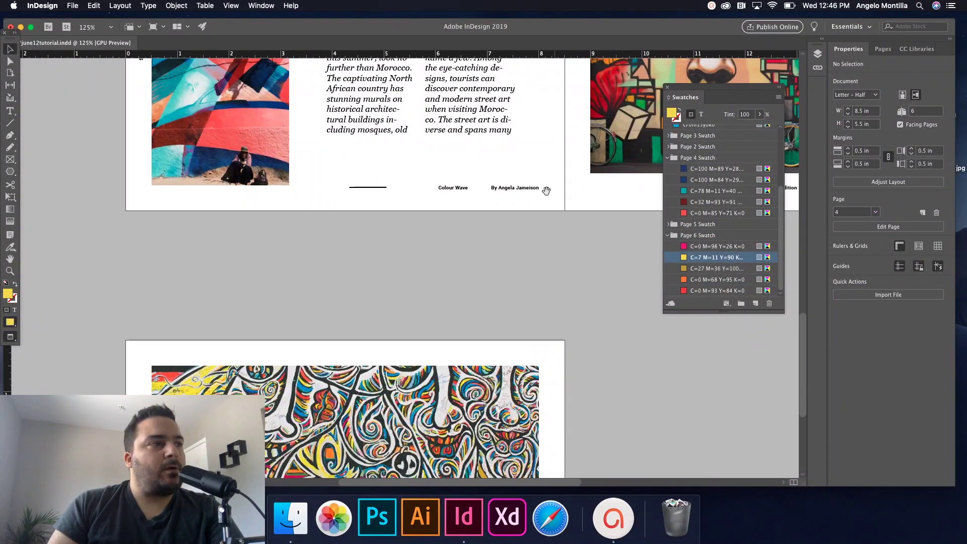
pyautogui.scroll(5, 546, 190)
pyautogui.click(351, 276)
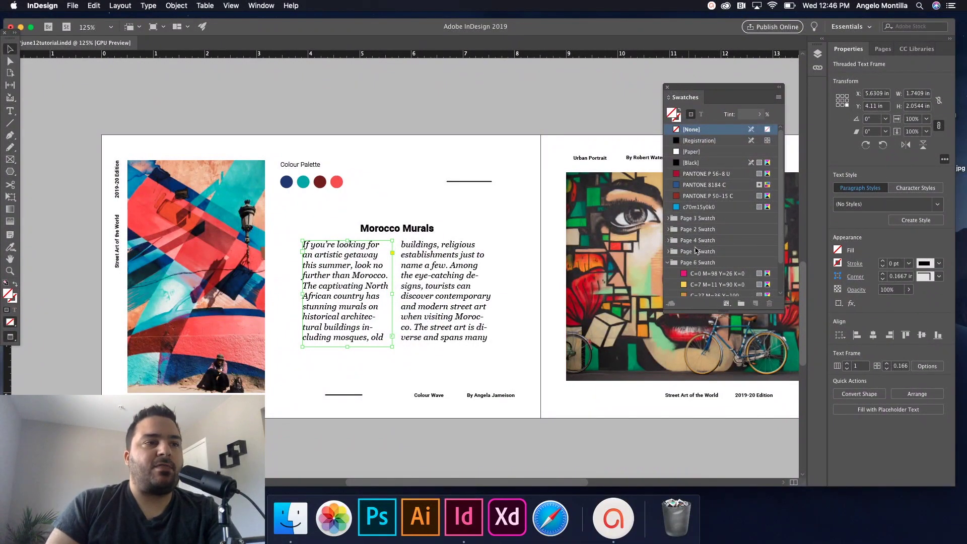
pyautogui.click(669, 240)
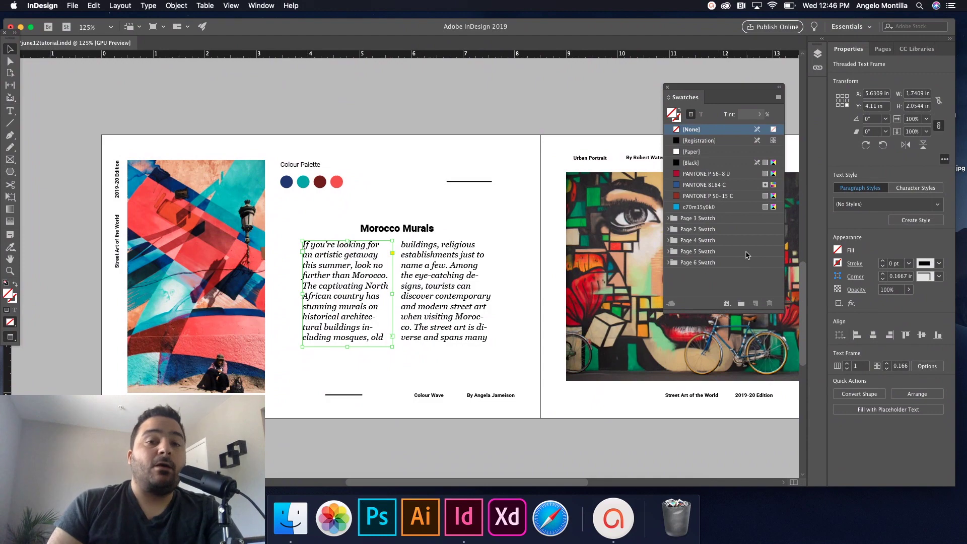